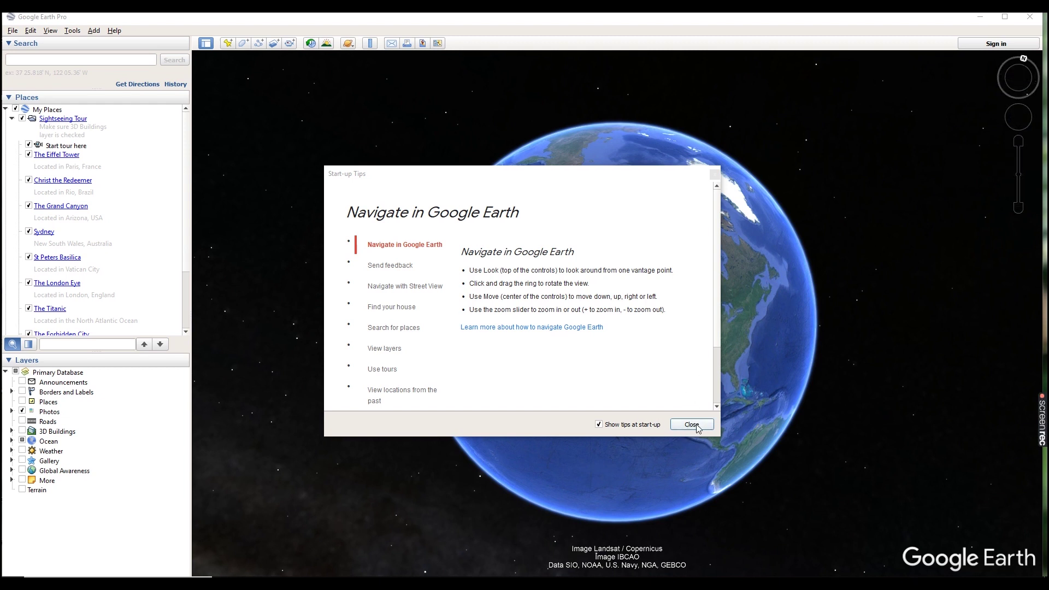
Step: Dismiss the start-up tips and try zooming in and out, moving around and tilting the view of the globe
left_click(696, 427)
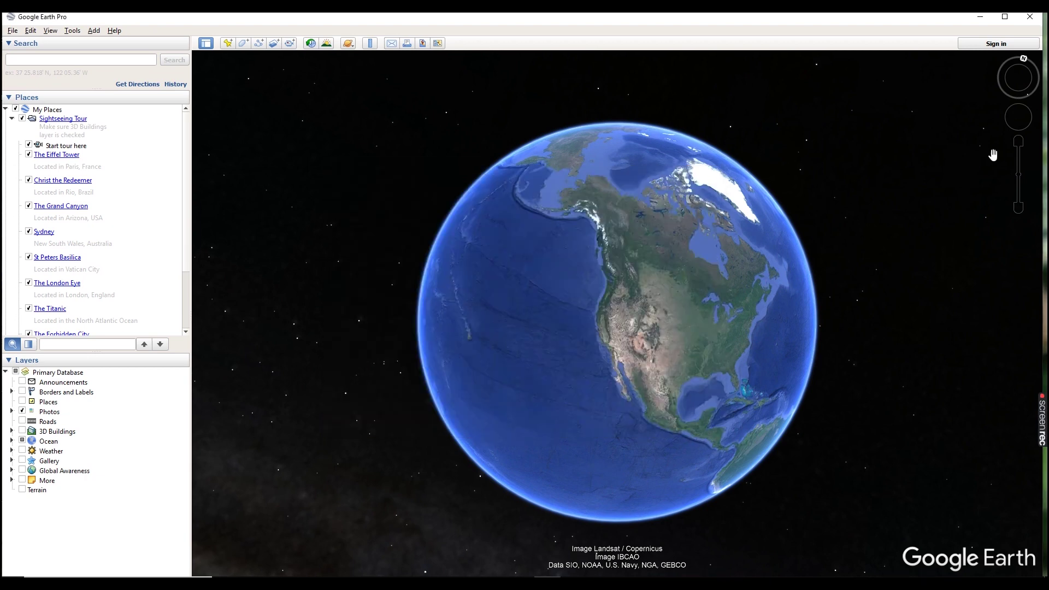
left_click(1018, 141)
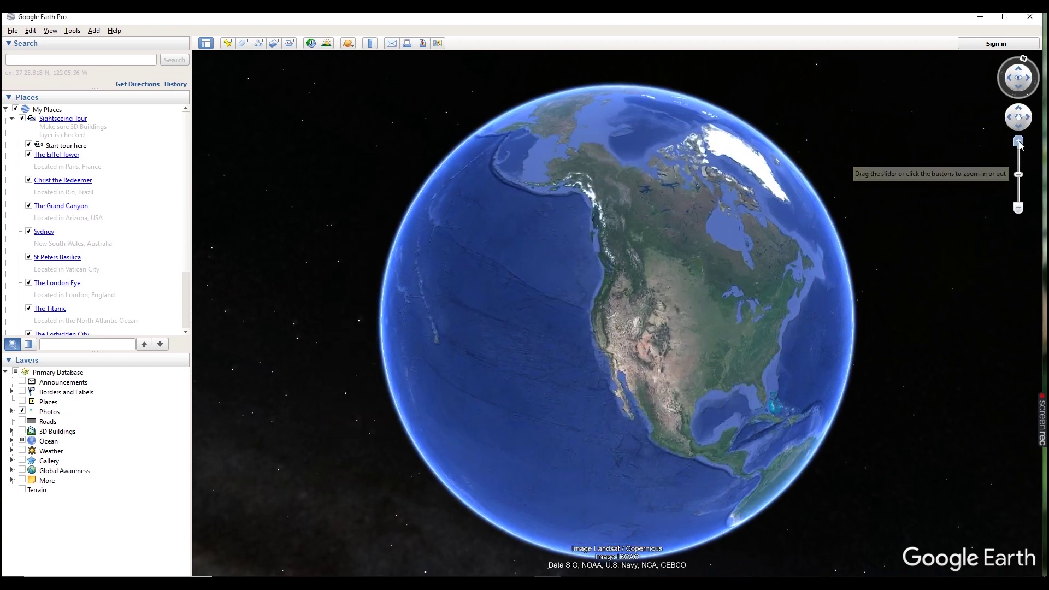
left_click(1019, 208)
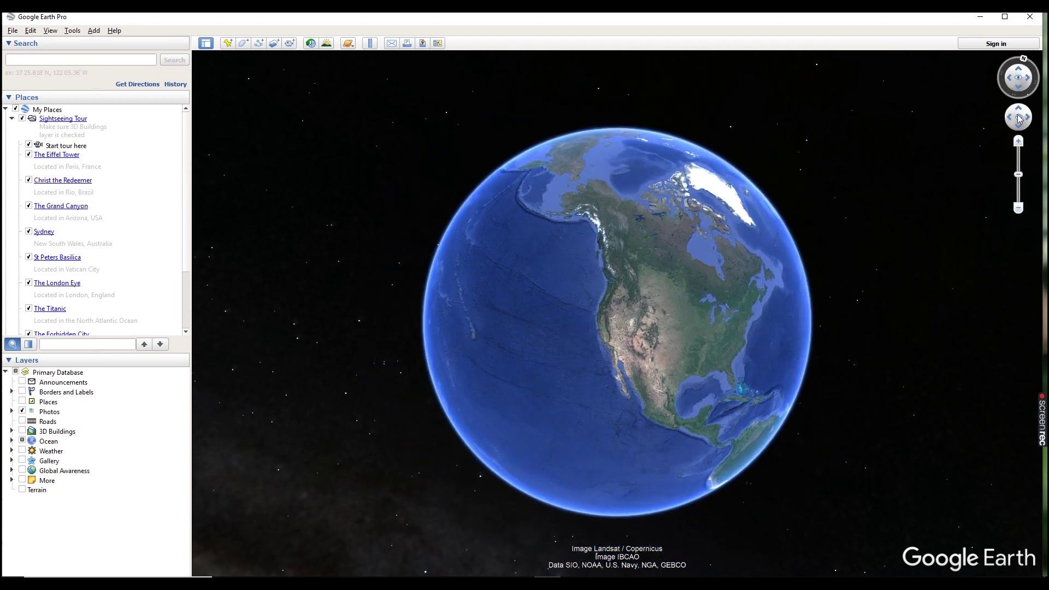
left_click(1015, 119)
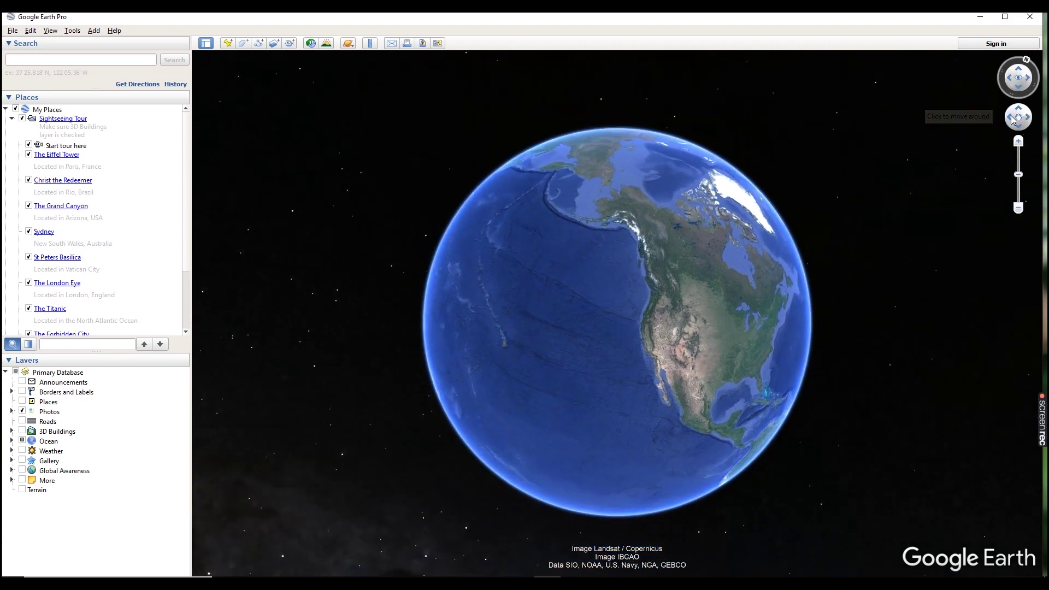
left_click_drag(1015, 119, 1012, 78)
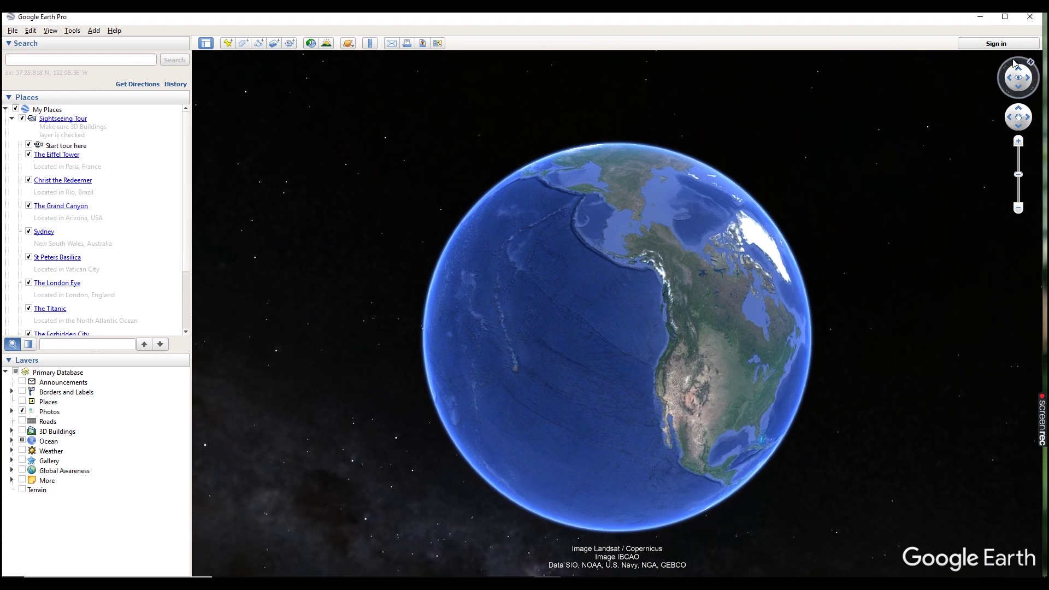
left_click(1019, 65)
mouse_move(1019, 64)
left_mouse_down()
mouse_move(1033, 76)
mouse_move(1027, 92)
mouse_move(1012, 65)
mouse_move(1009, 89)
mouse_move(1026, 91)
mouse_move(1014, 64)
mouse_move(1028, 69)
mouse_move(1015, 61)
mouse_move(1021, 79)
mouse_move(999, 81)
mouse_move(1019, 103)
mouse_move(1020, 78)
left_mouse_up()
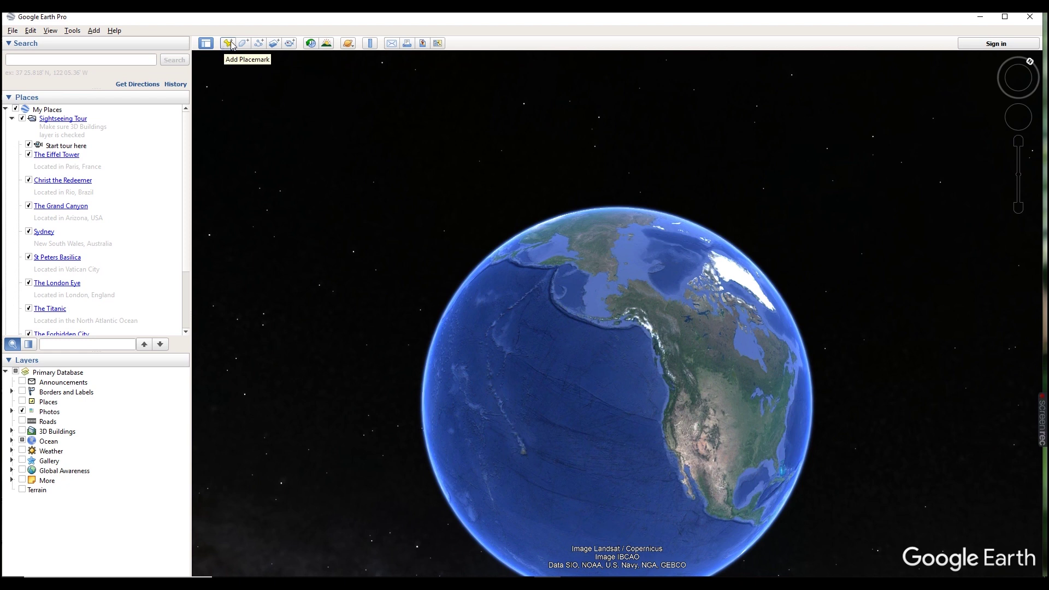
left_click(350, 43)
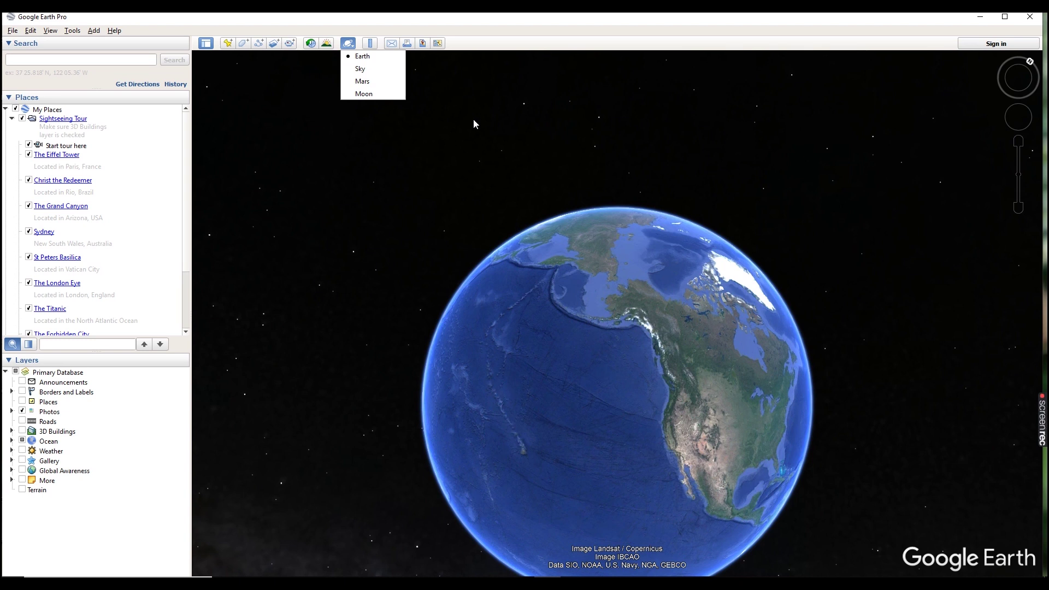
left_click(254, 108)
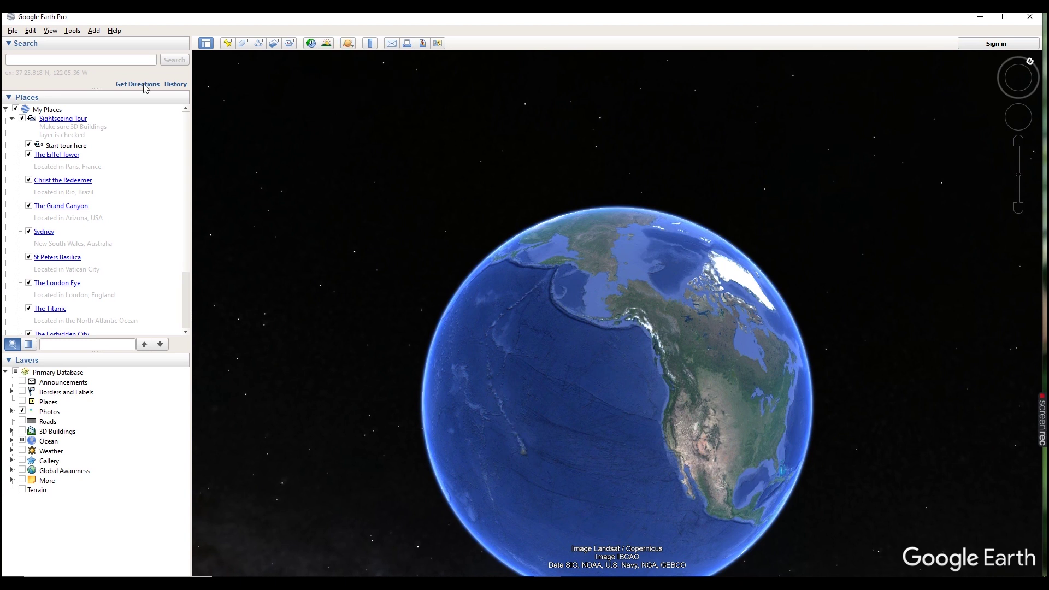
left_click(13, 31)
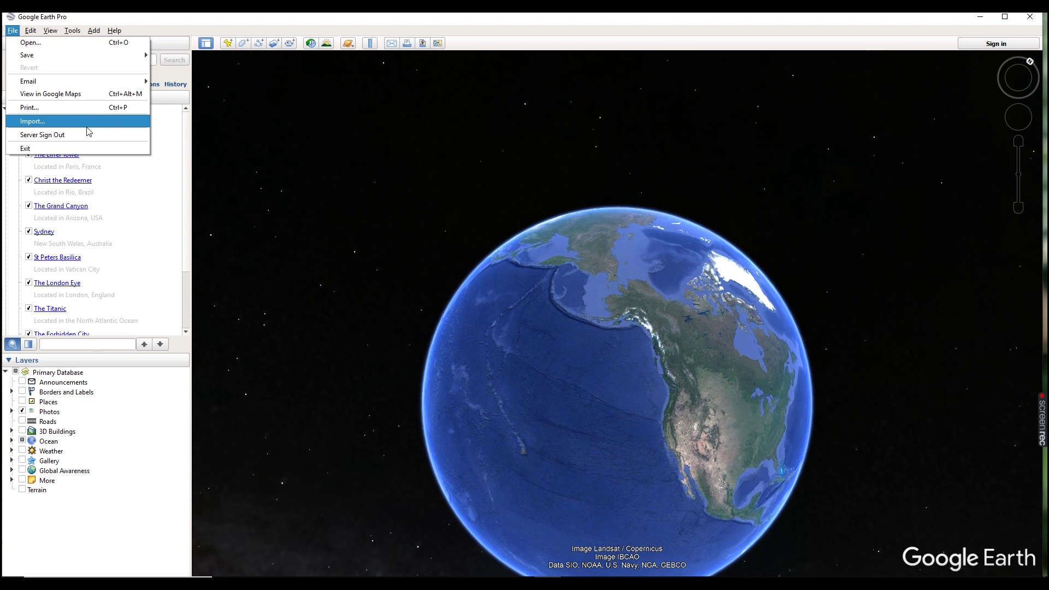
mouse_move(50, 30)
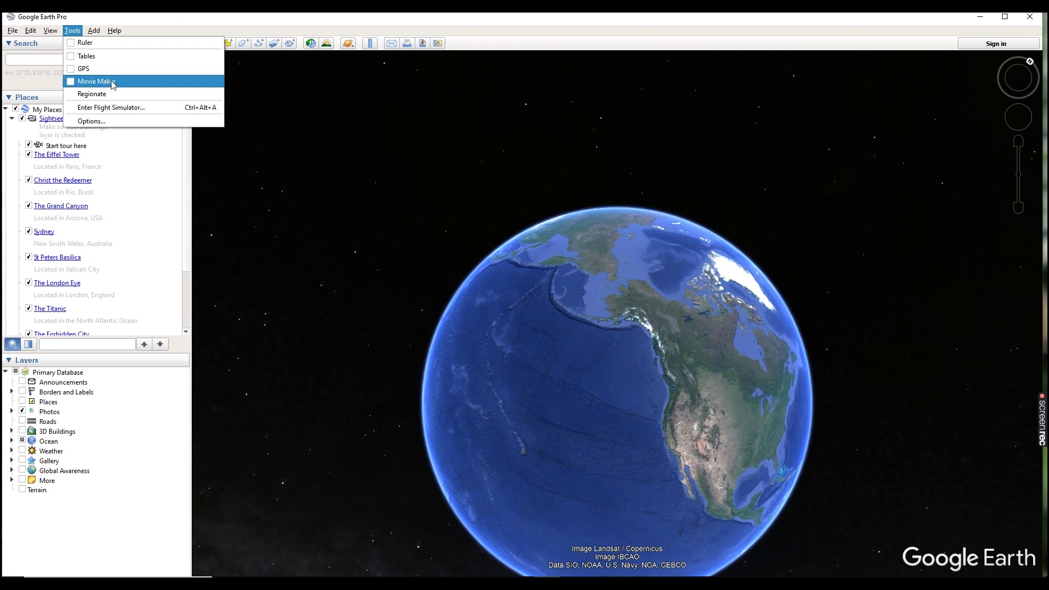
Step: Review the 3D View, Cache, Touring, Navigation and General settings in the program options, and apply them
left_click(92, 121)
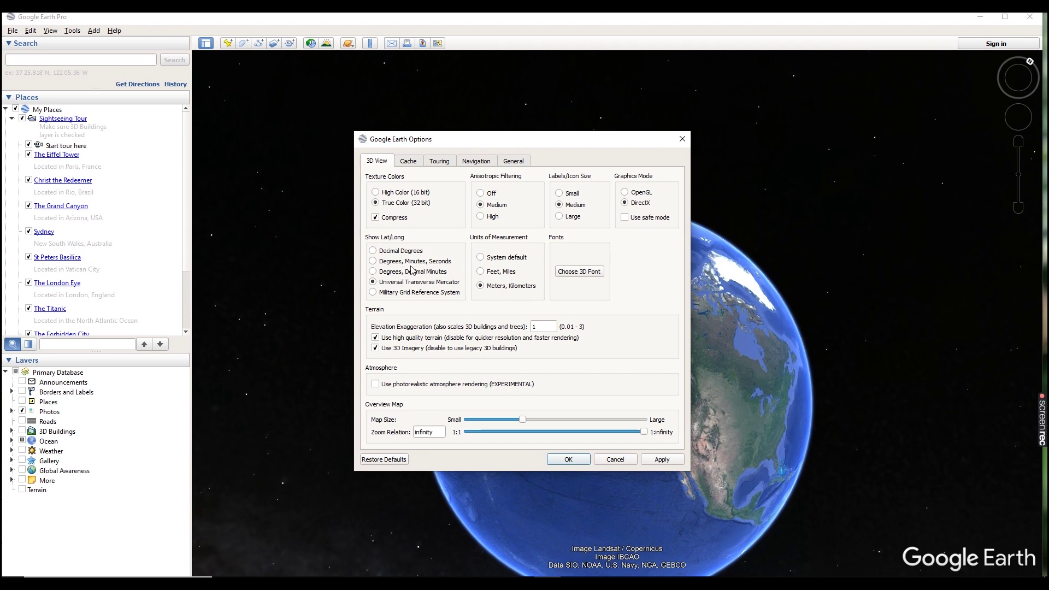
left_click(410, 162)
left_click(440, 162)
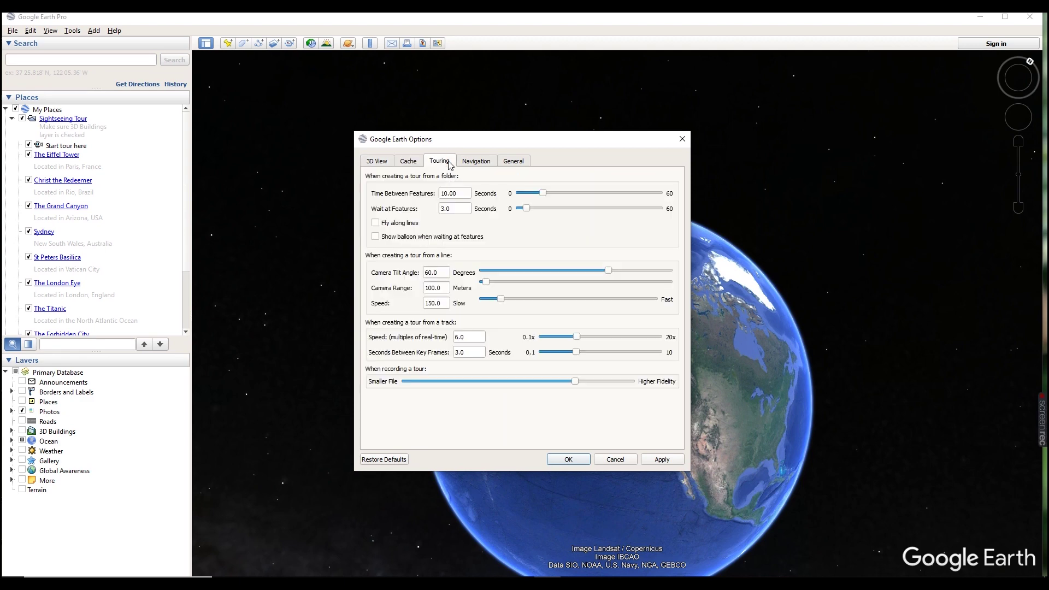
left_click(489, 164)
left_click(513, 163)
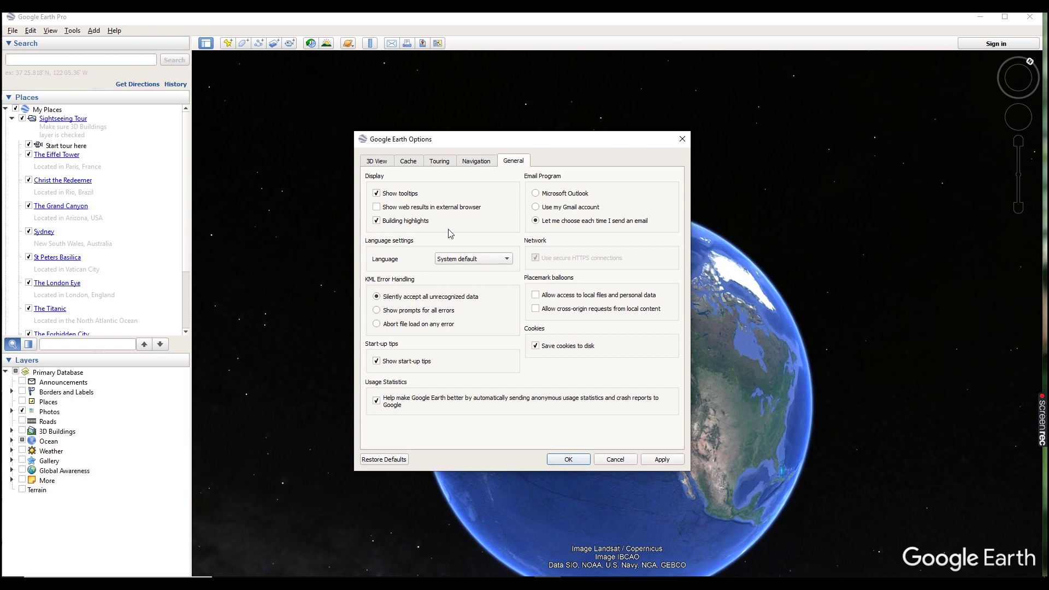
left_click(379, 162)
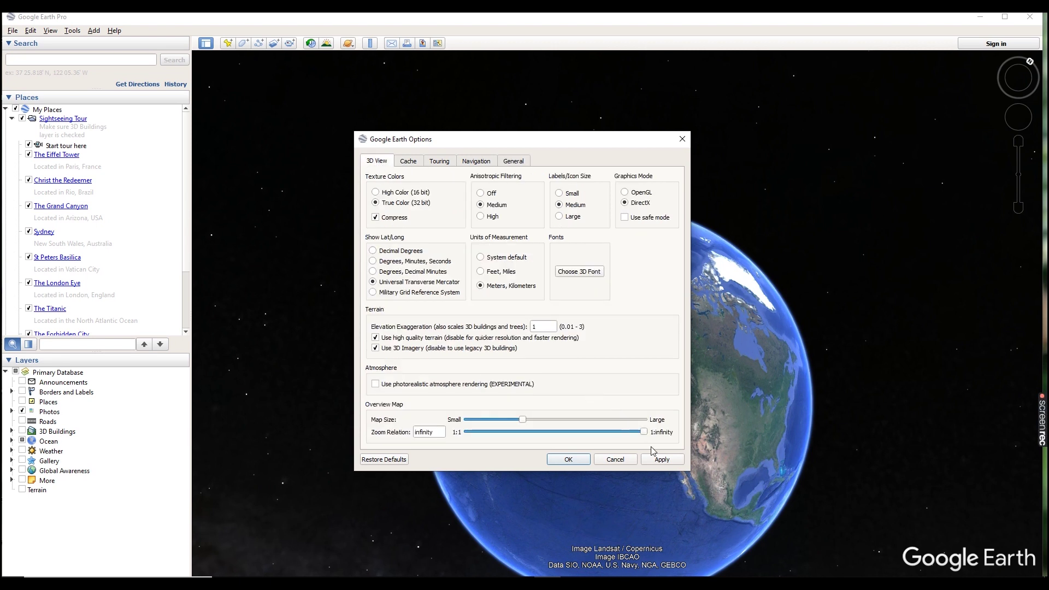
left_click(663, 461)
left_click(569, 460)
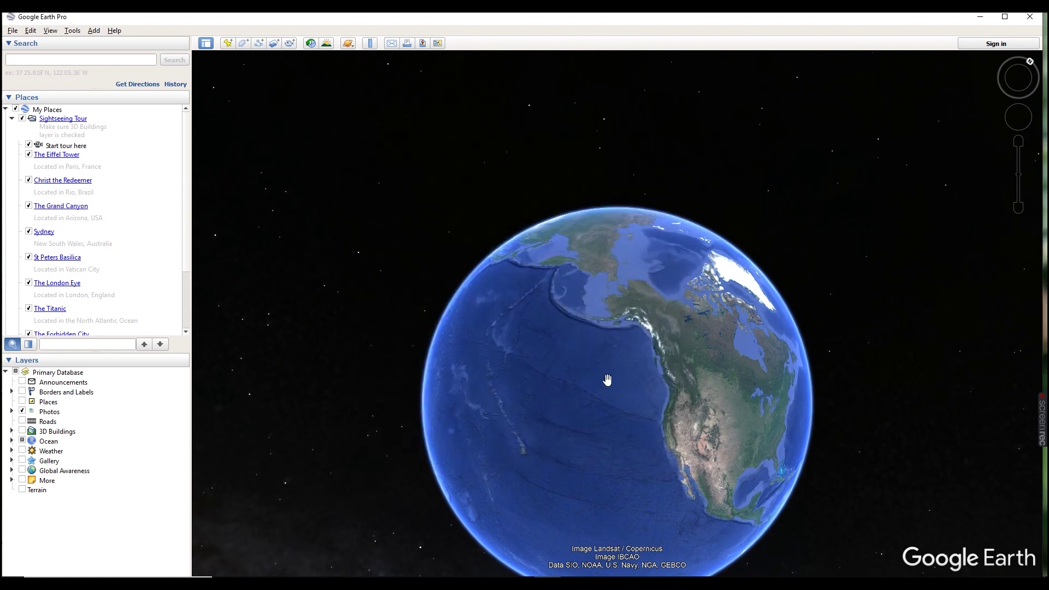
Step: Search for New York, NY, USA using the matching suggestion and fly to it
left_click(63, 63)
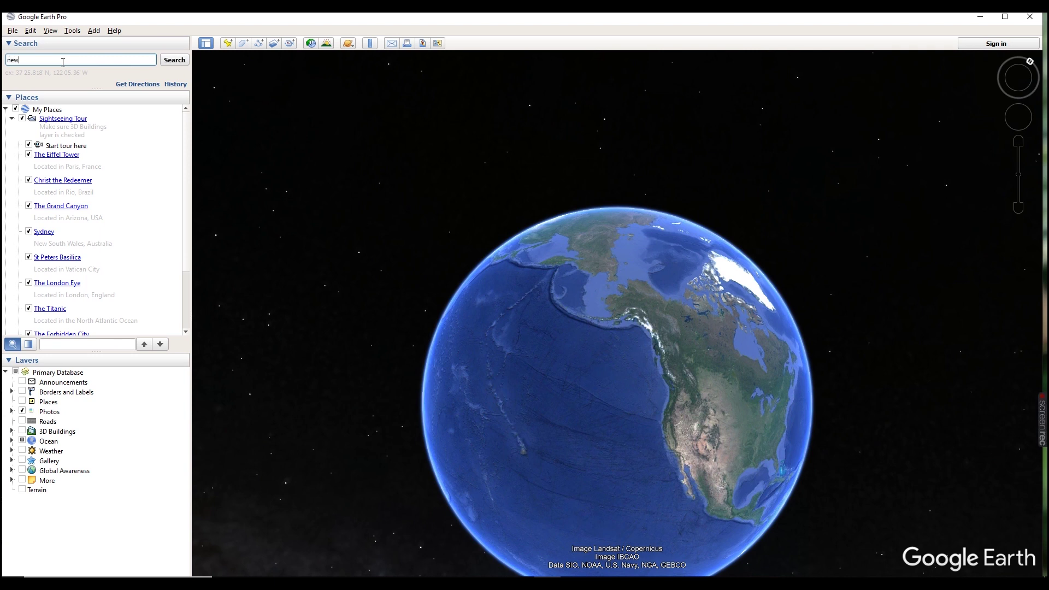
key("BackSpace")
key("BackSpace")
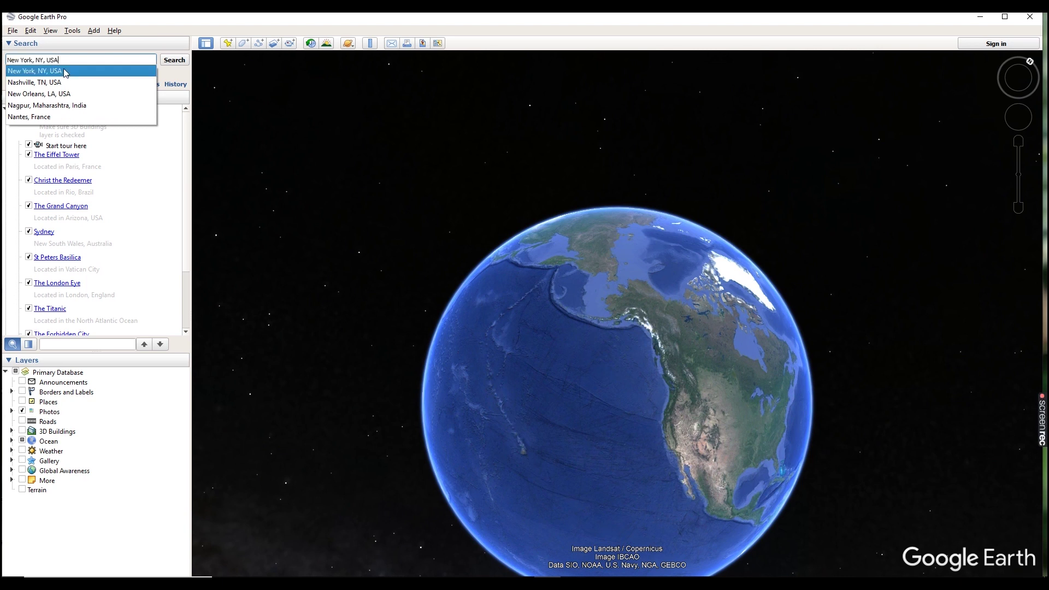
left_click(64, 72)
left_click(174, 61)
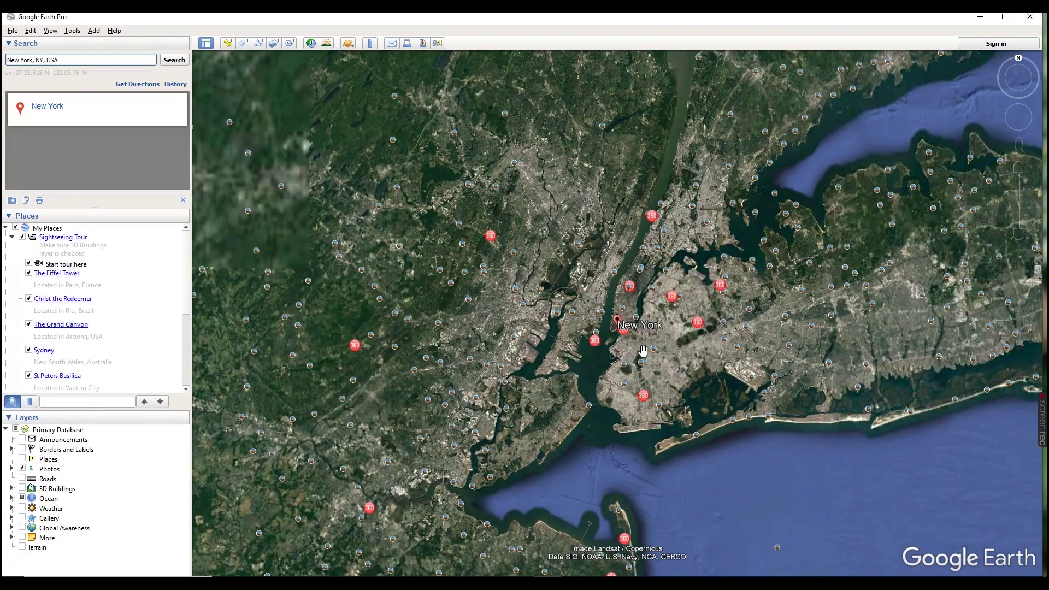
Step: Zoom in from the New York overview to the Brooklyn waterfront beside the Brooklyn Bridge and examine the imagery
scroll(618, 350, "up", 3)
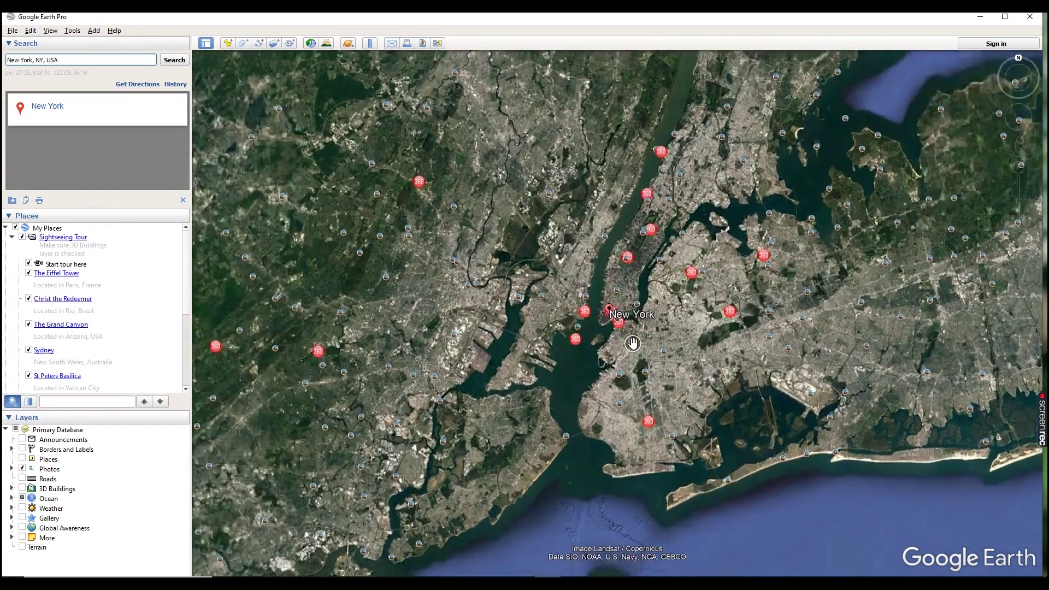
scroll(620, 339, "up", 5)
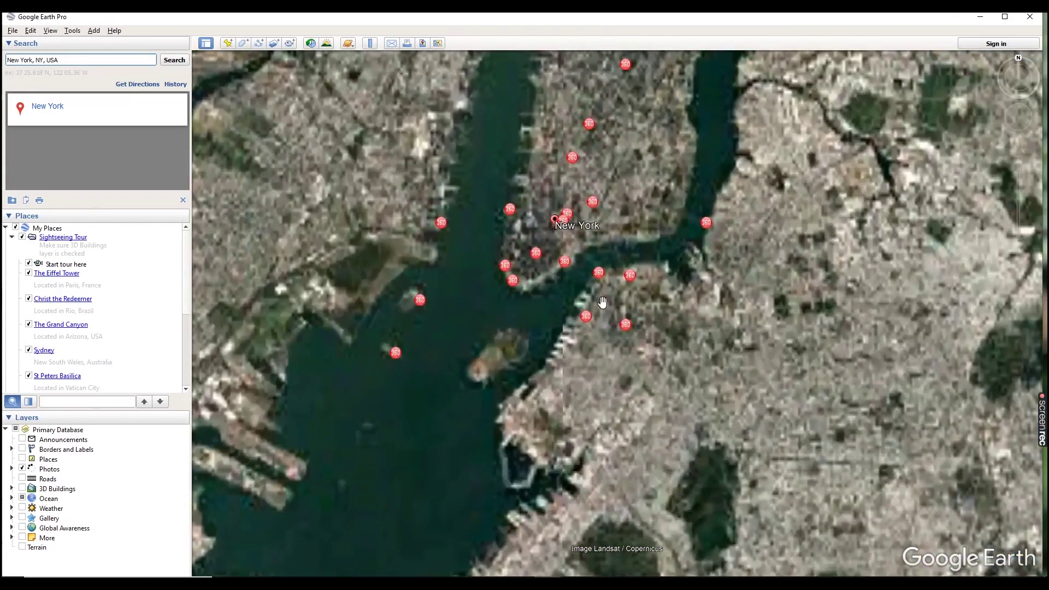
scroll(607, 284, "up", 3)
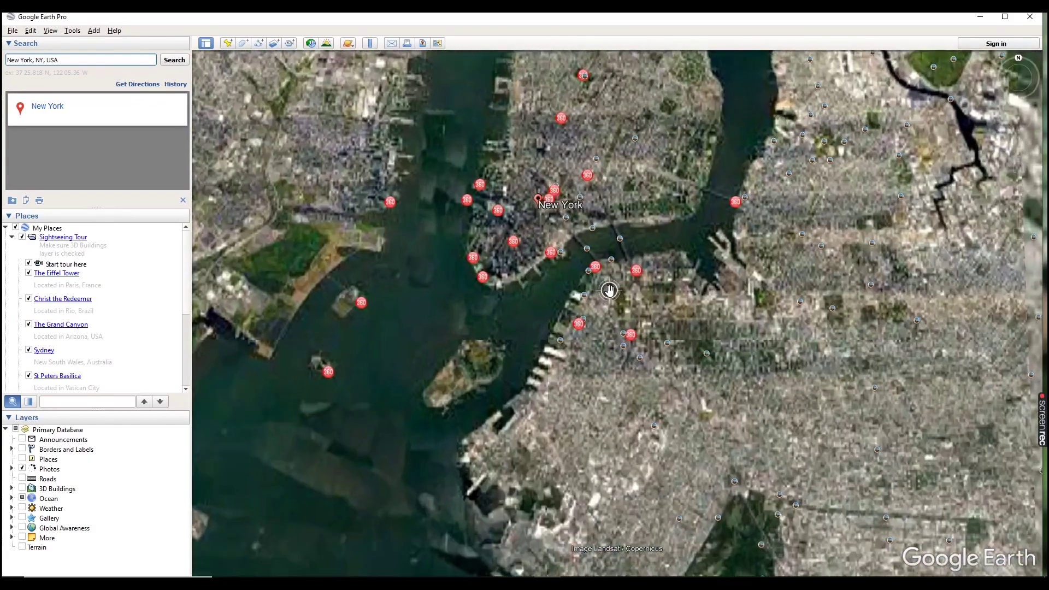
scroll(599, 271, "up", 5)
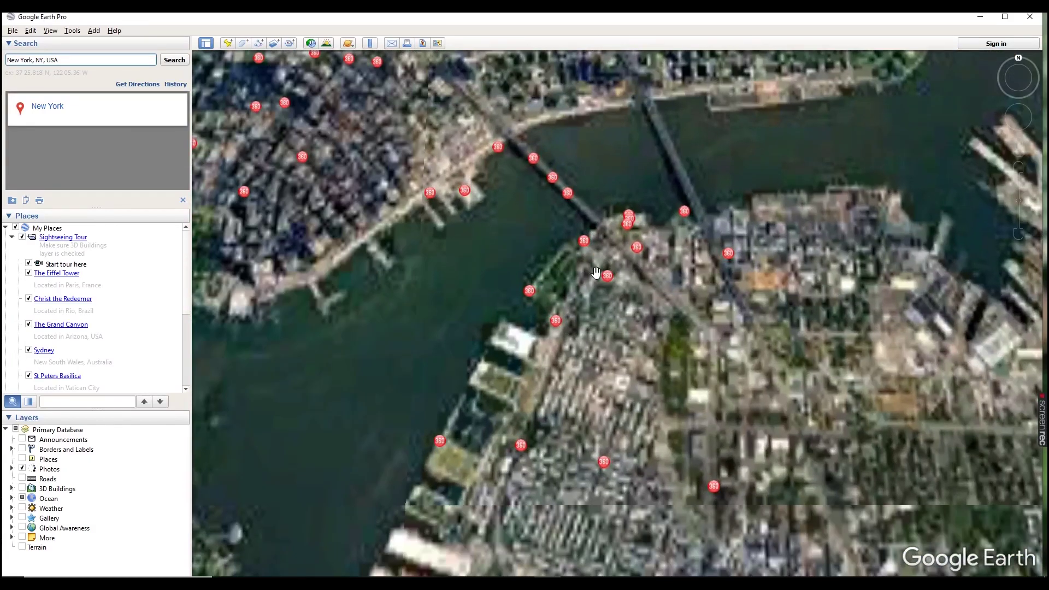
scroll(593, 262, "up", 5)
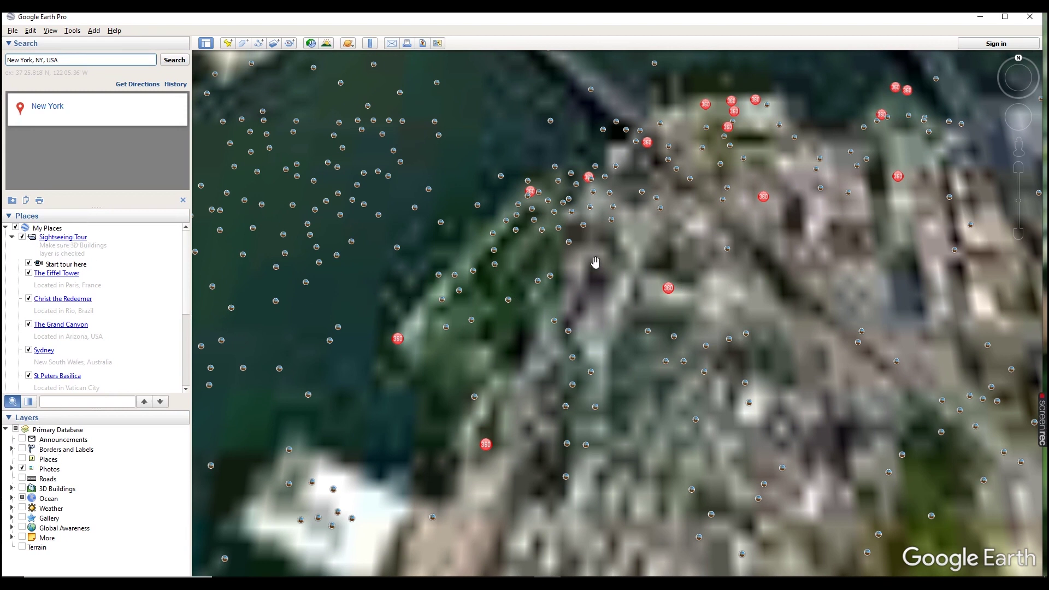
scroll(592, 276, "down", 3)
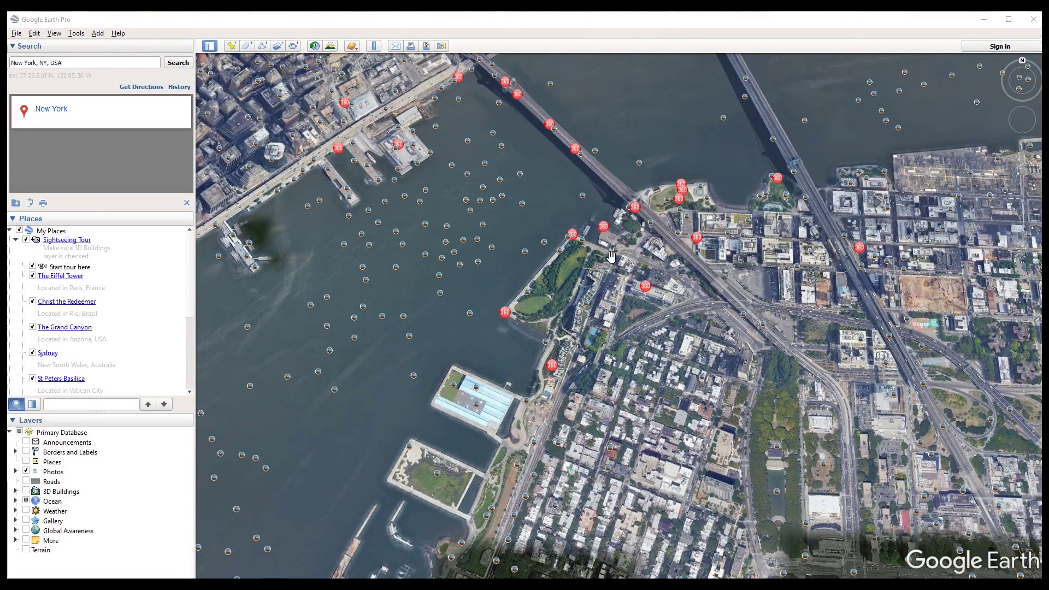
scroll(611, 257, "up", 2)
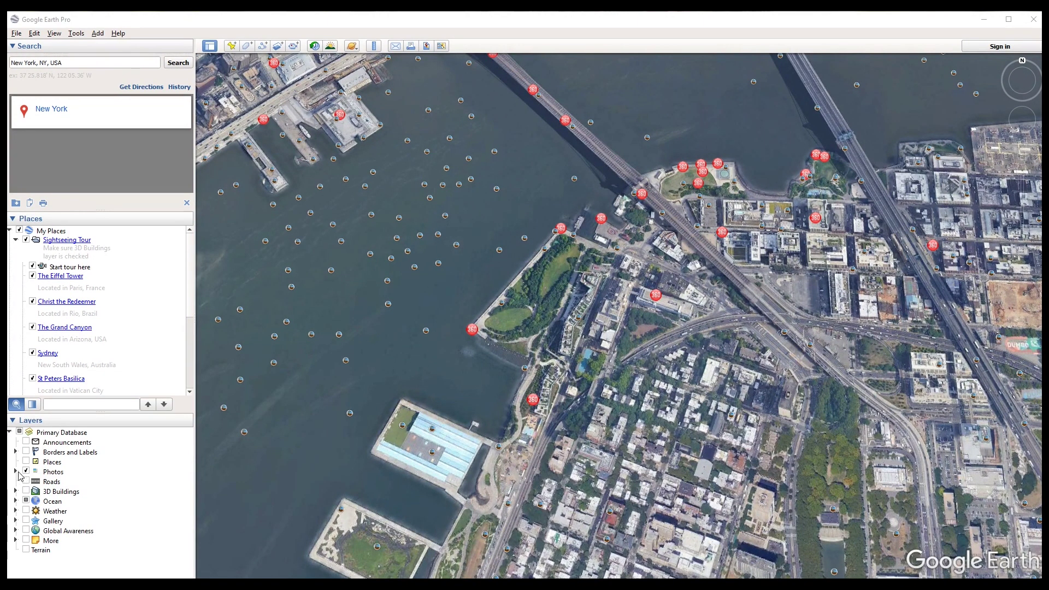
Step: Hide and show the Photos layer again, and view two Brooklyn Bridge photos from the map, closing each one
left_click(26, 471)
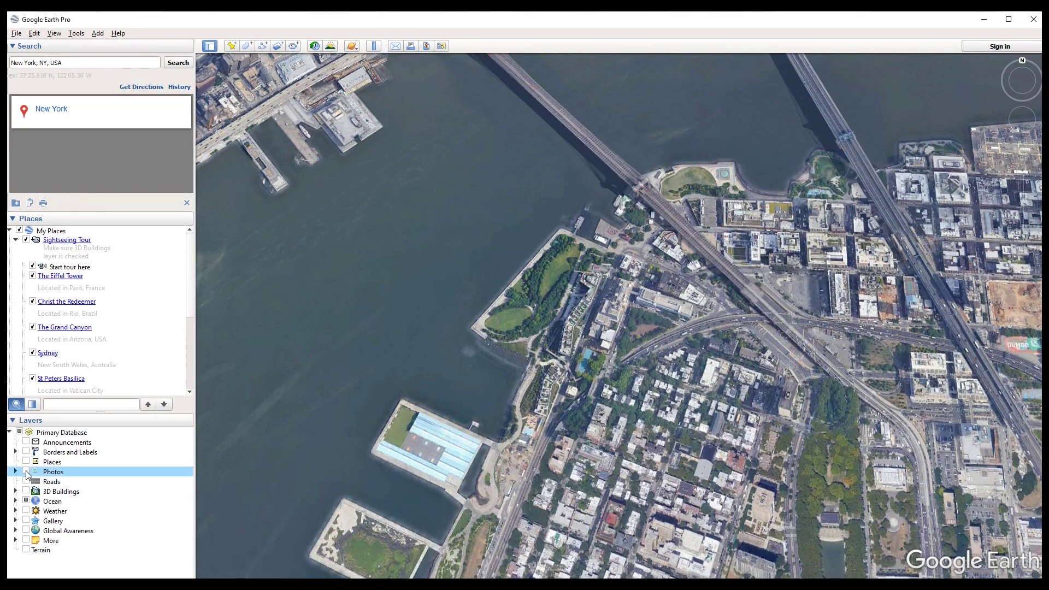
left_click(26, 471)
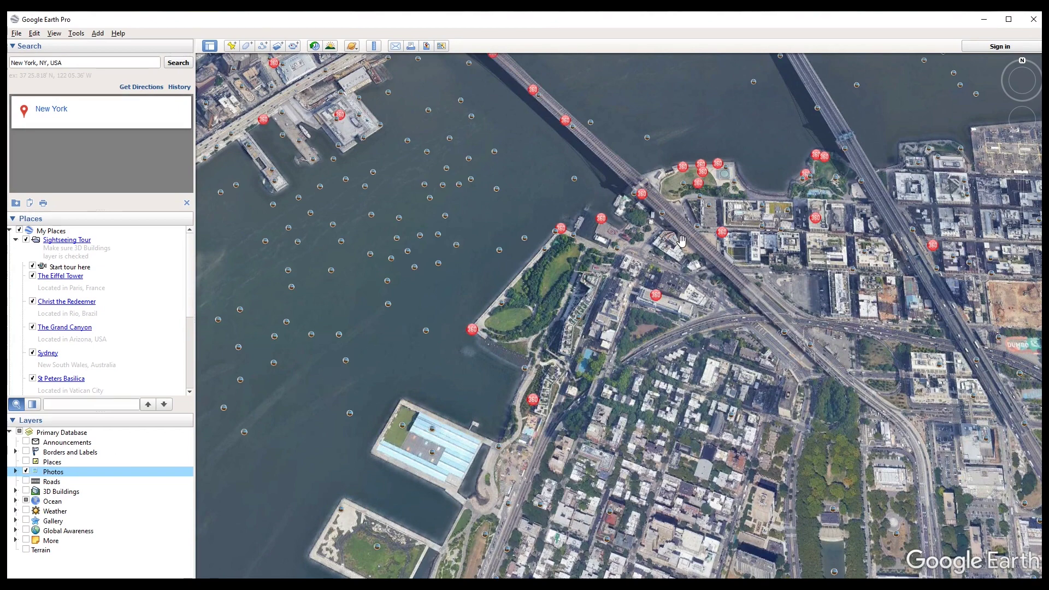
left_click(544, 250)
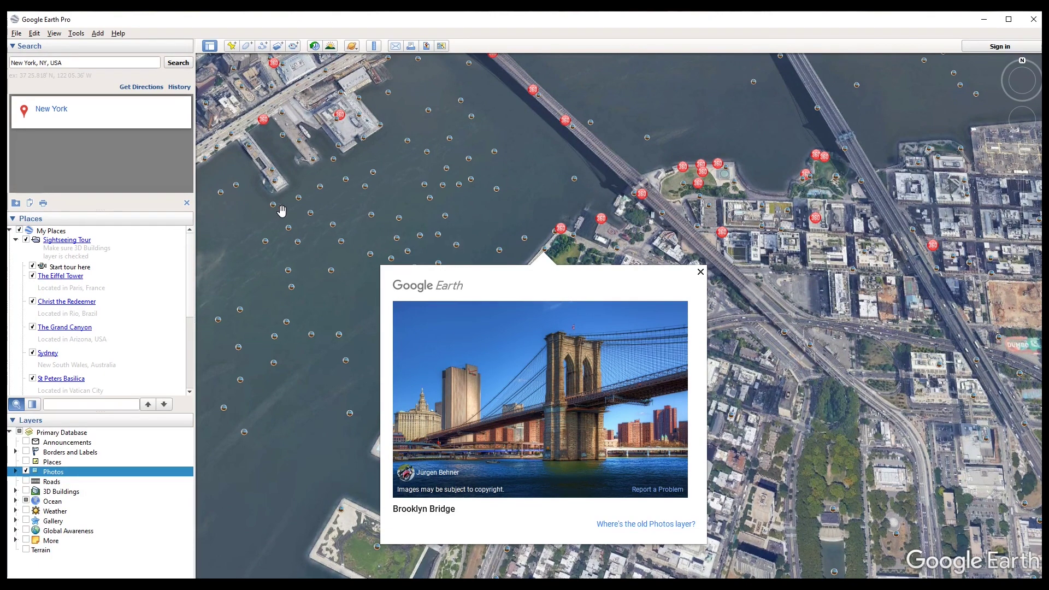
left_click(700, 271)
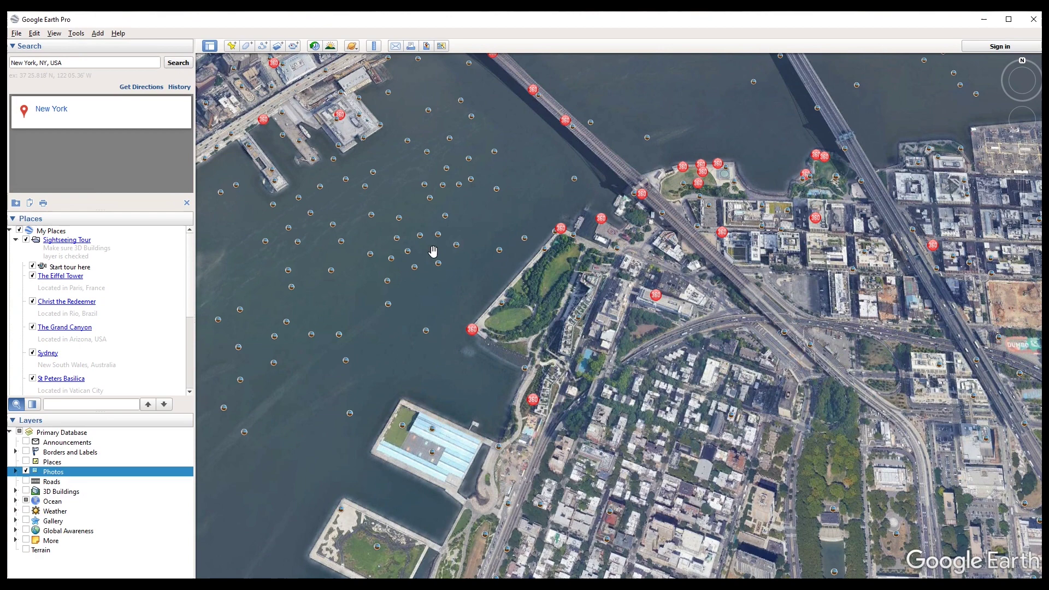
left_click(332, 225)
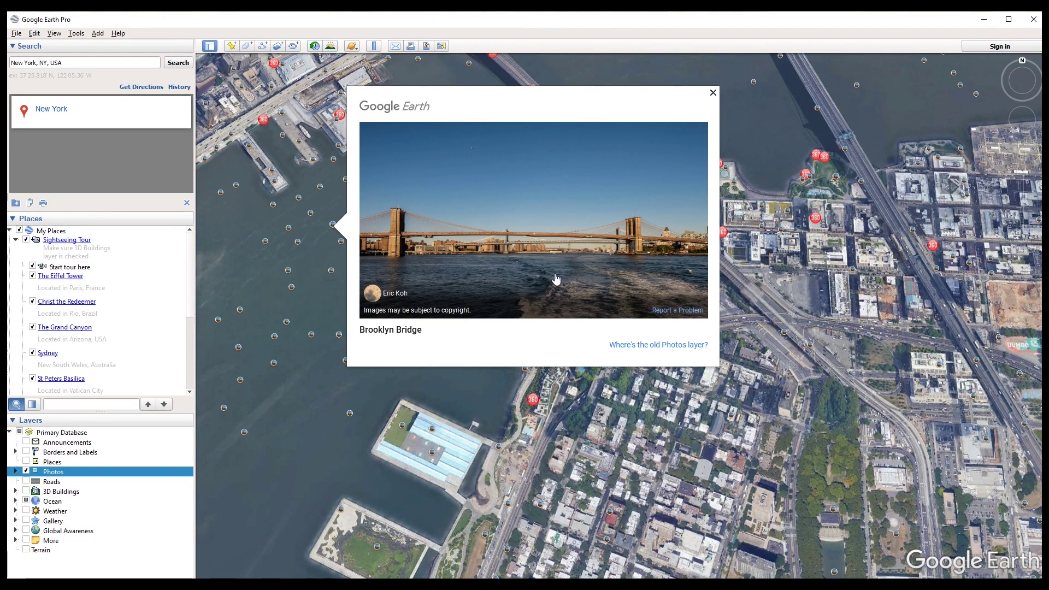
left_click(713, 93)
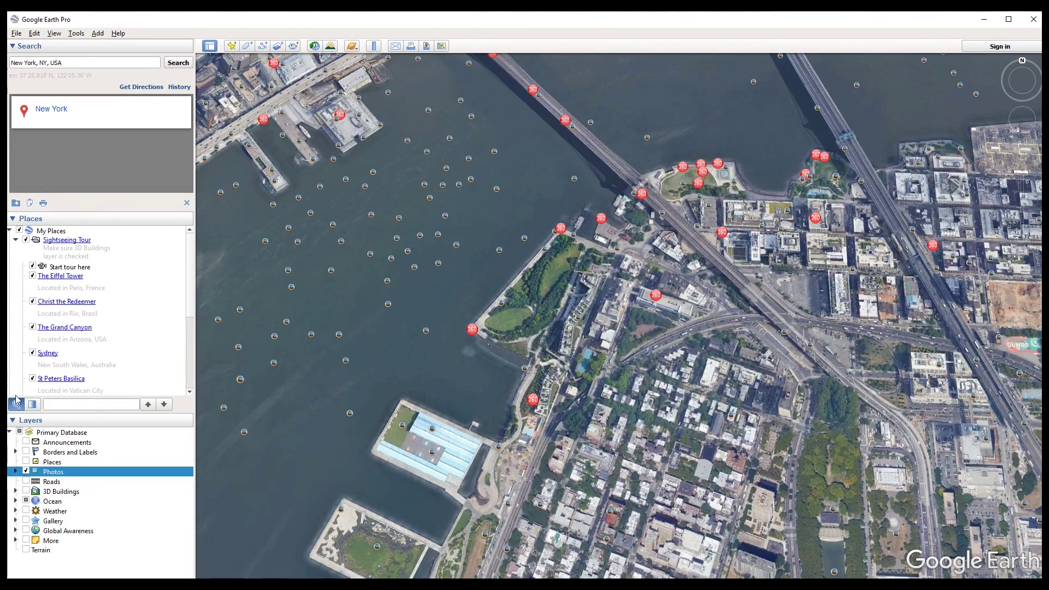
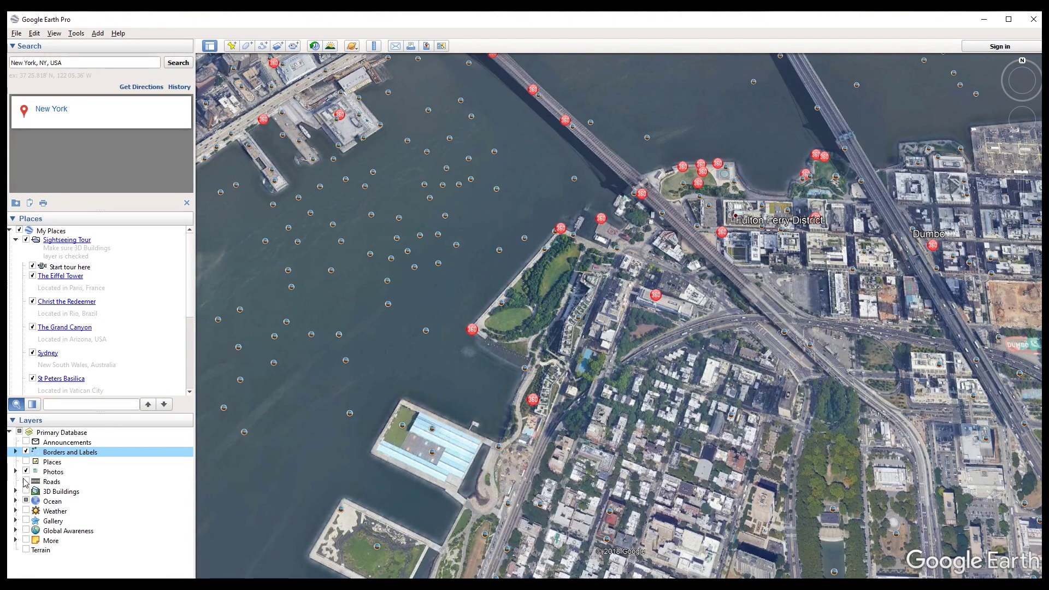
Step: Turn off the Borders and Labels layer and inspect the Brooklyn waterfront blocks more closely
left_click(26, 452)
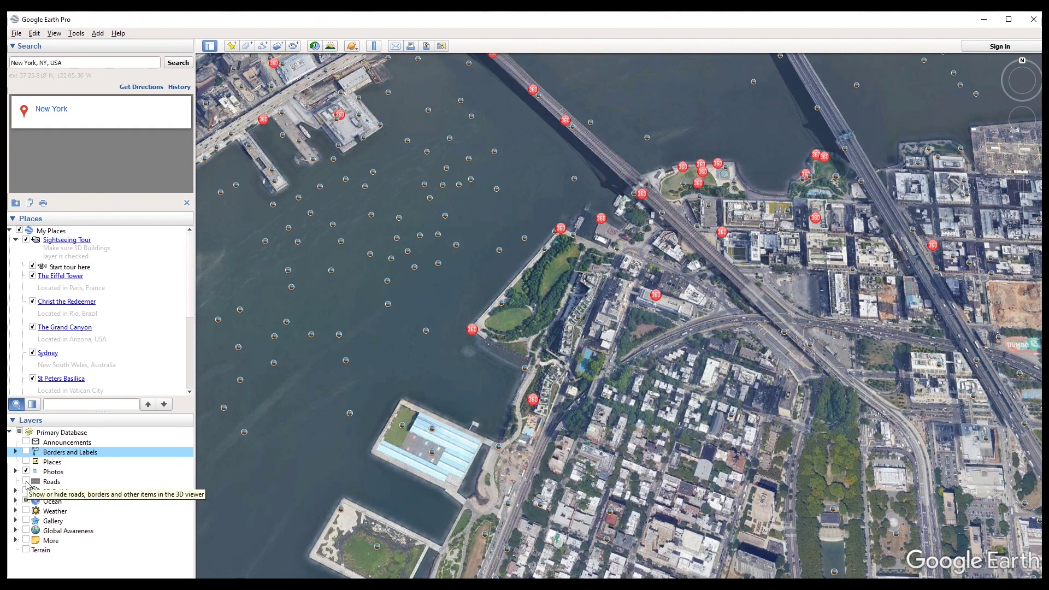
scroll(584, 481, "up", 5)
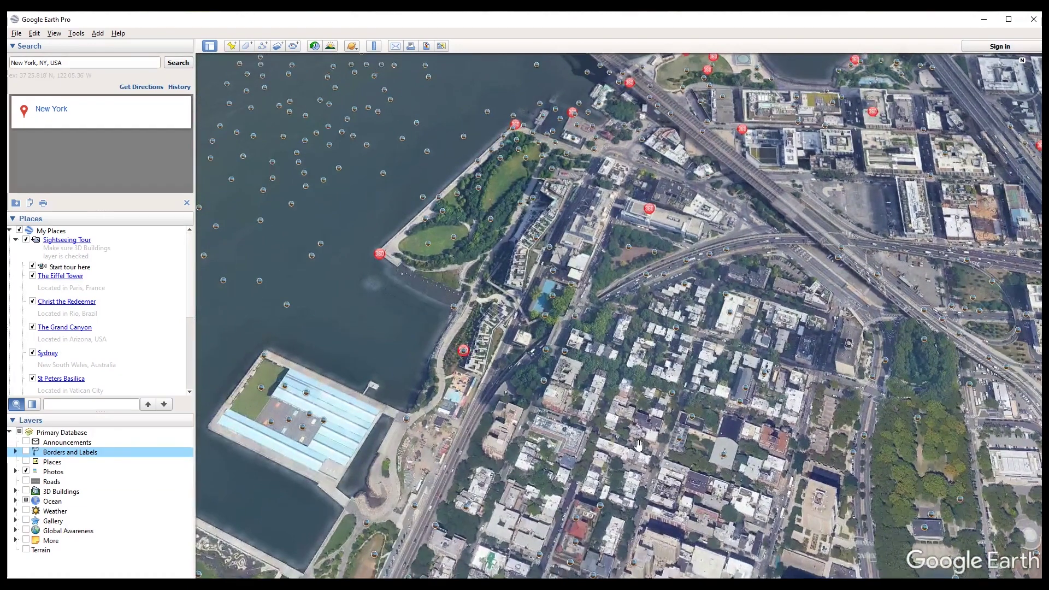
scroll(638, 446, "down", 3)
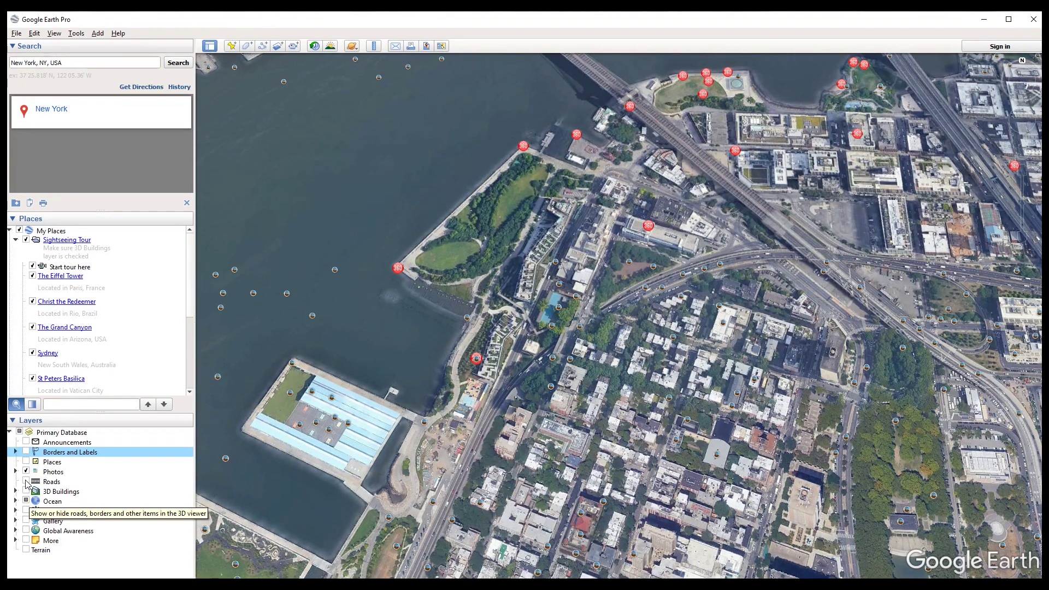
Step: Show the Roads layer, zoom in on the Brooklyn streets, compare the map with and without it, and leave it hidden
left_click(25, 481)
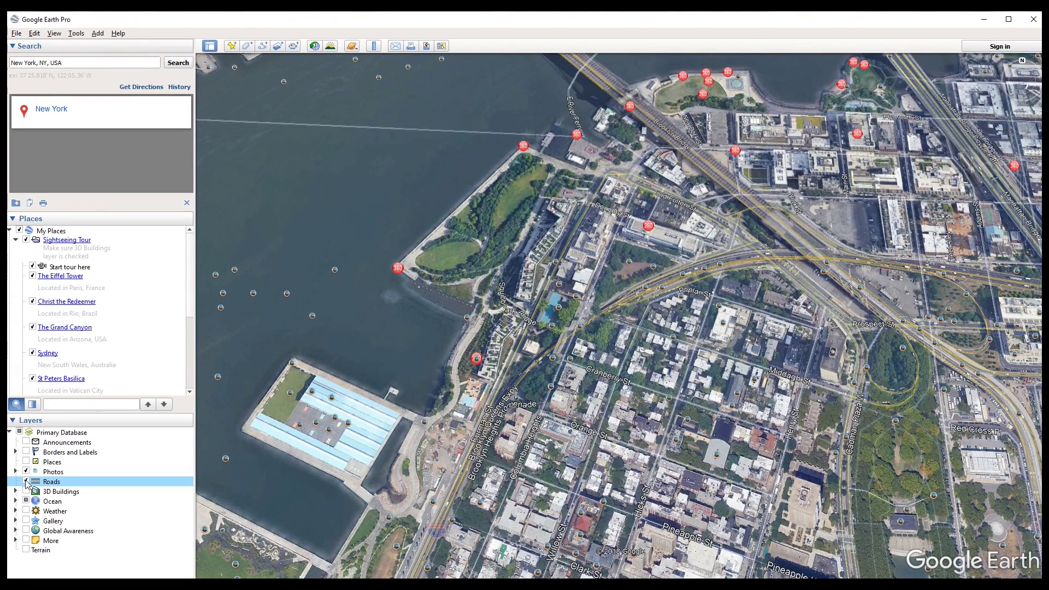
scroll(783, 210, "up", 5)
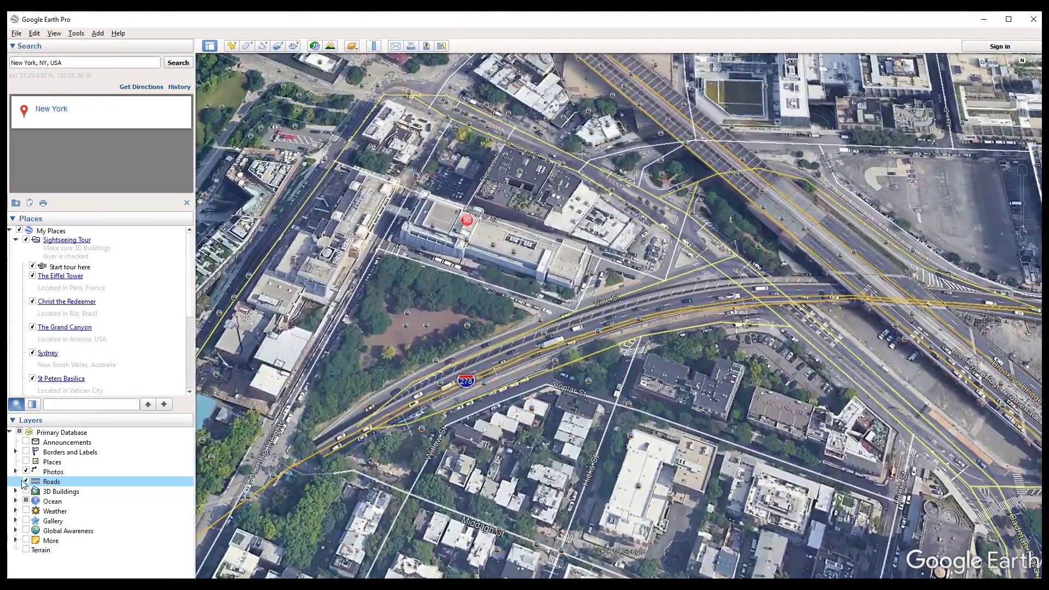
left_click(26, 482)
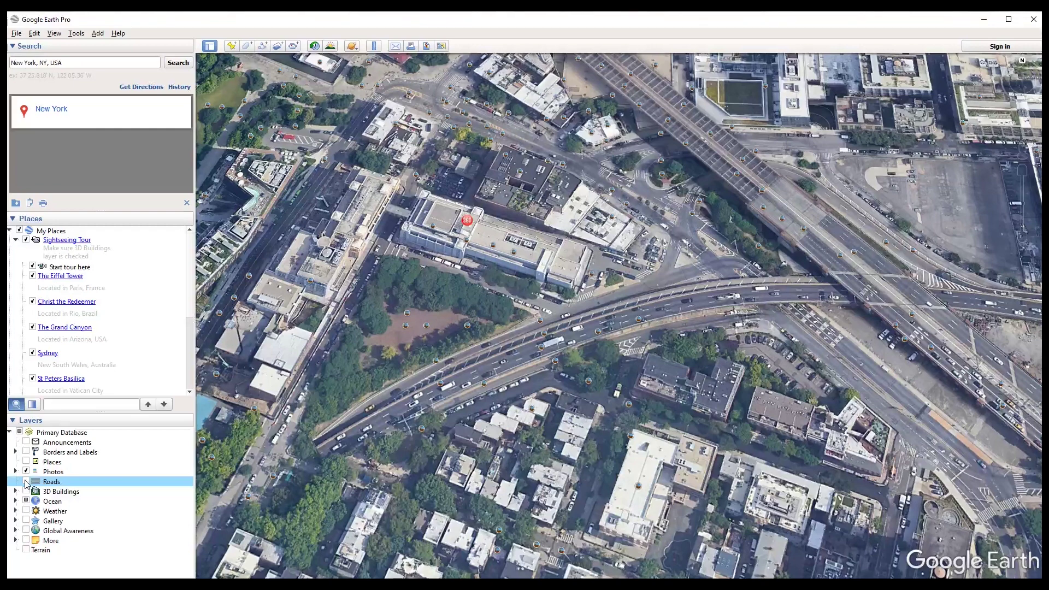
left_click(26, 481)
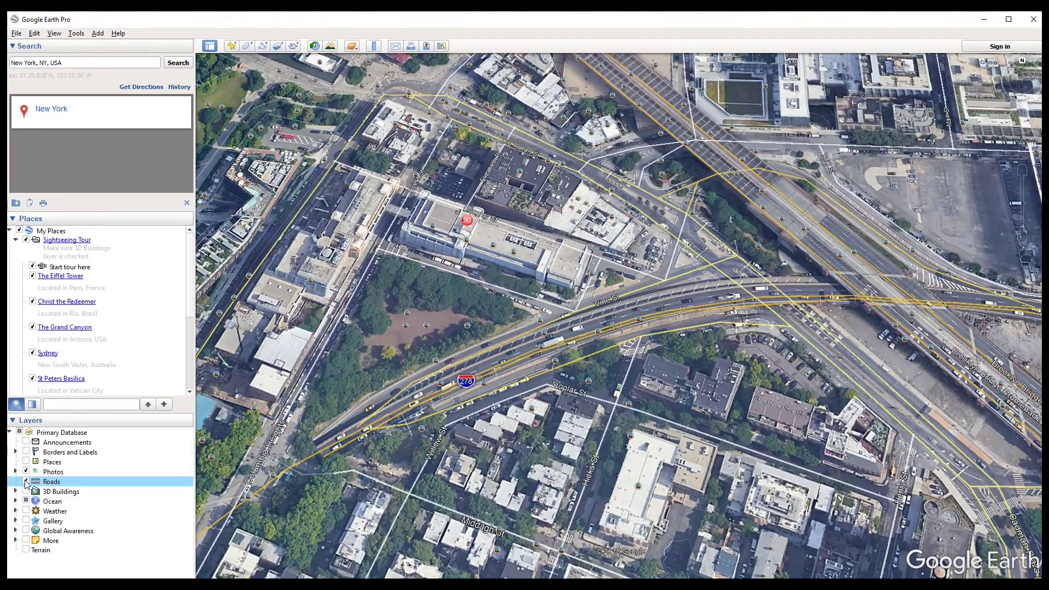
left_click(25, 482)
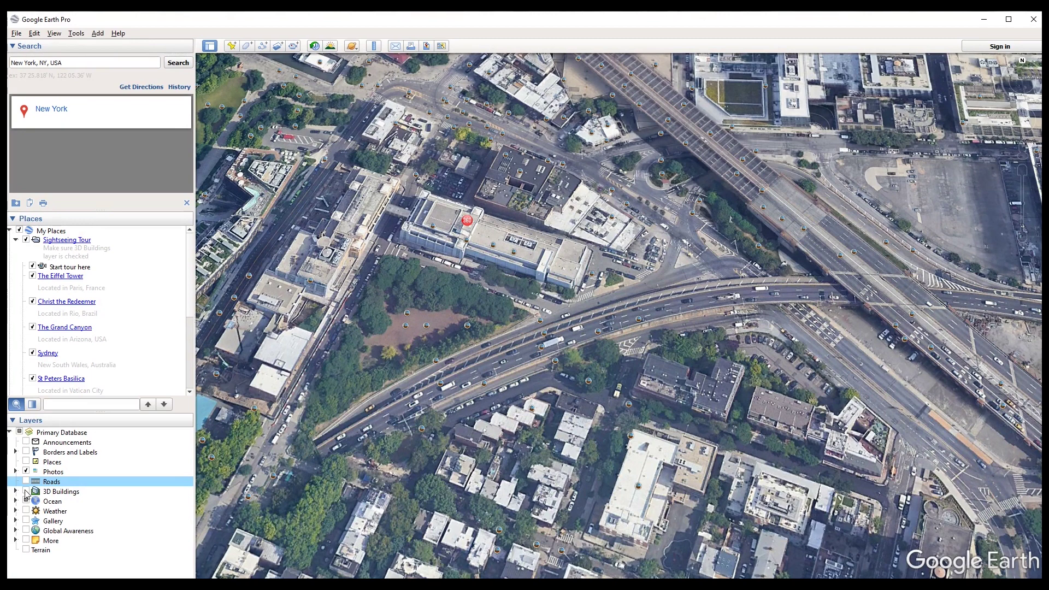
Step: Turn on the 3D Buildings layer, switching it off and on to compare the Brooklyn blocks with and without models
left_click(26, 492)
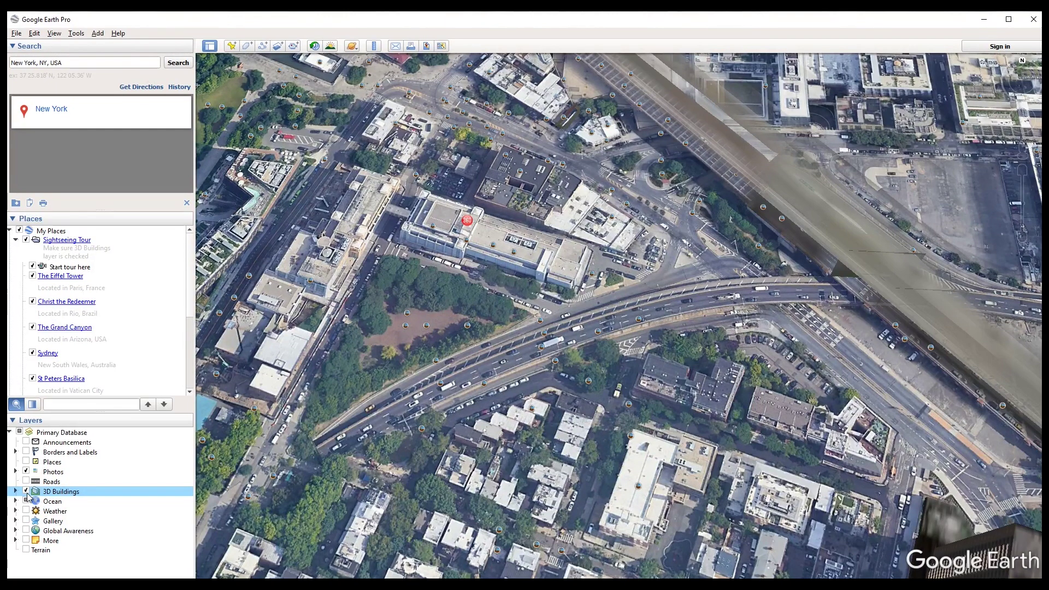
left_click(26, 491)
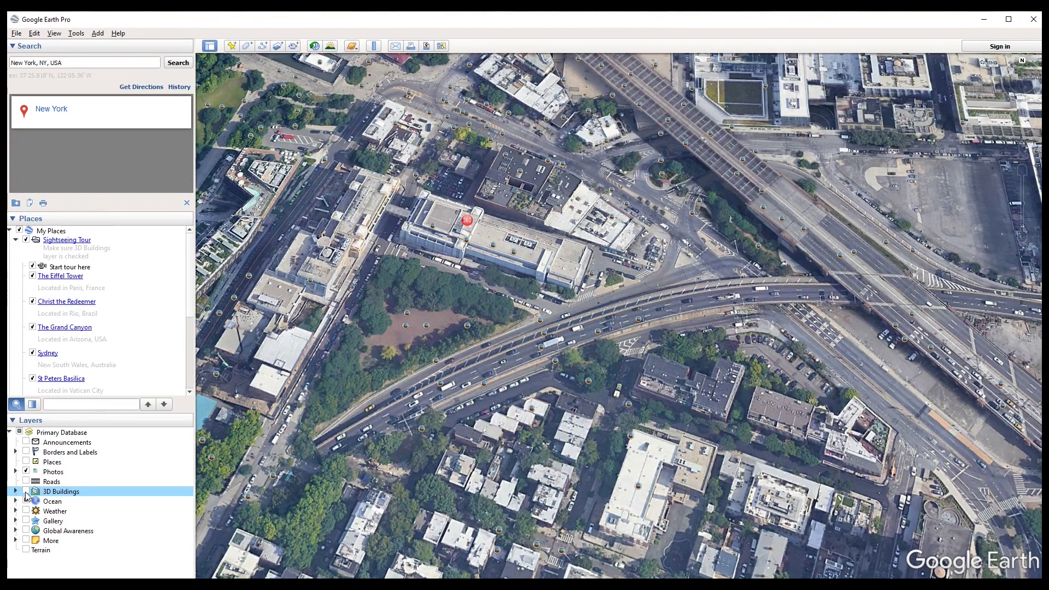
left_click(25, 492)
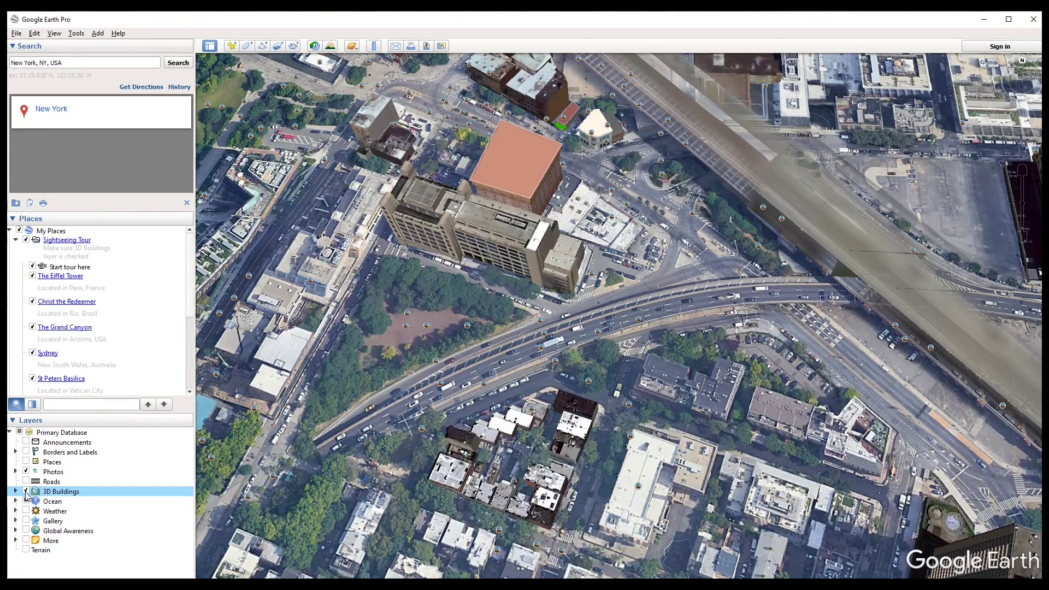
left_click(26, 491)
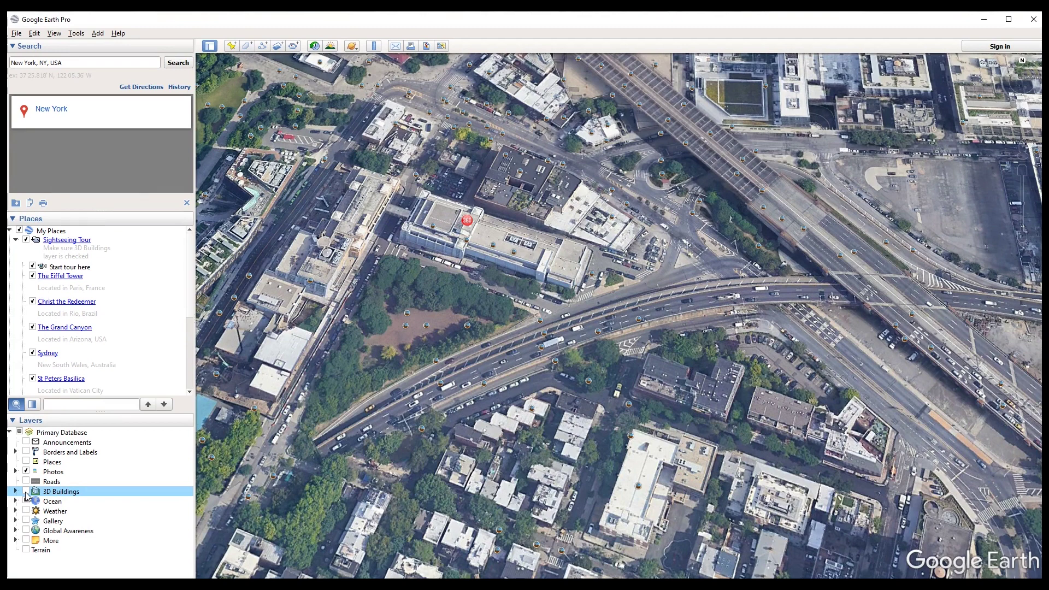
left_click(26, 492)
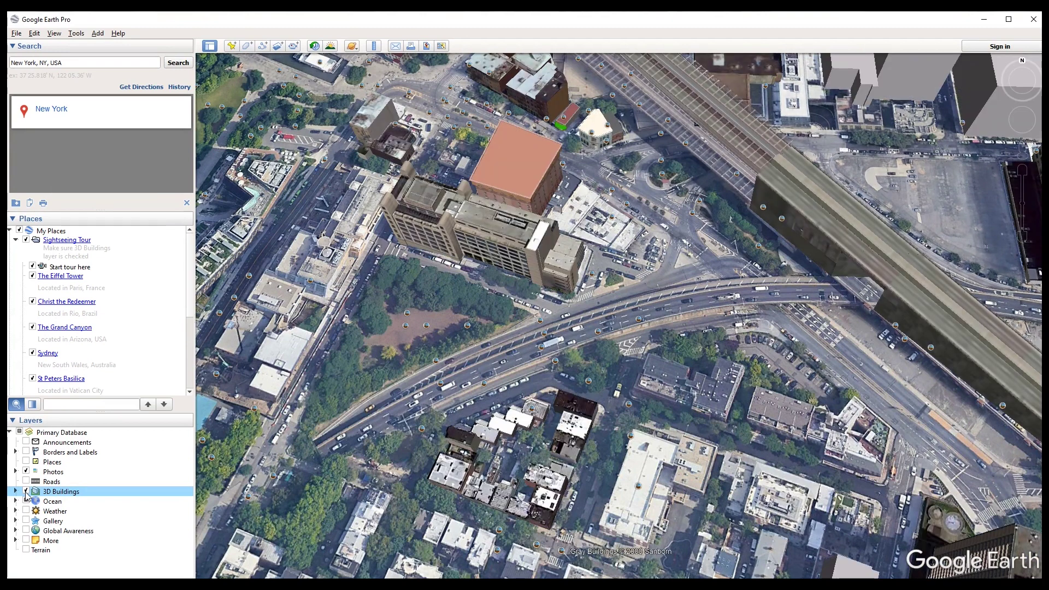
Step: Tilt the view toward the horizon and travel past the Brooklyn Bridge to examine the 3D Lower Manhattan skyline
left_click(1030, 71)
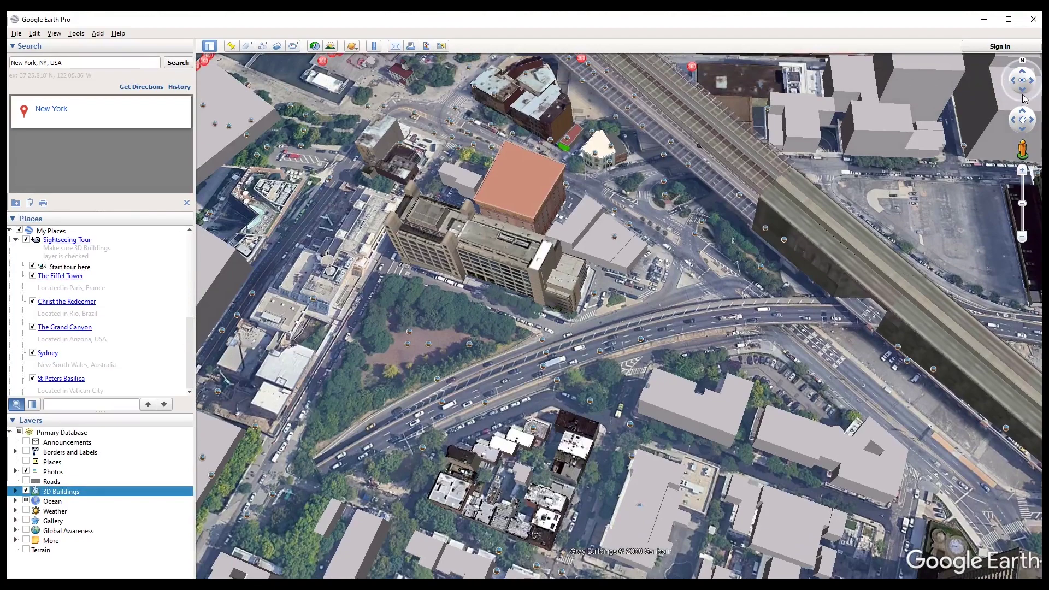
left_click(1024, 92)
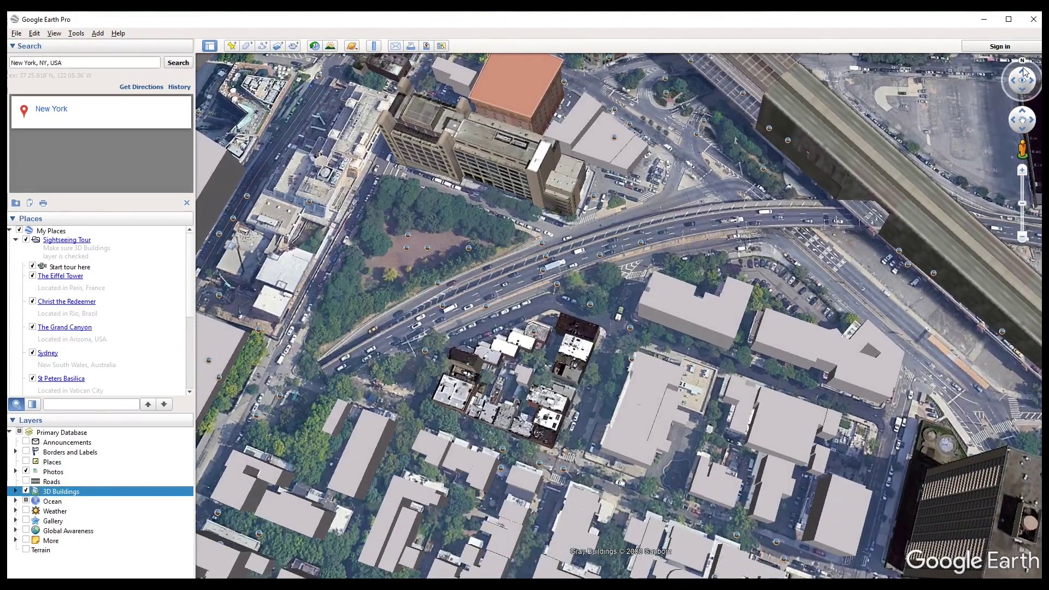
left_click(1025, 71)
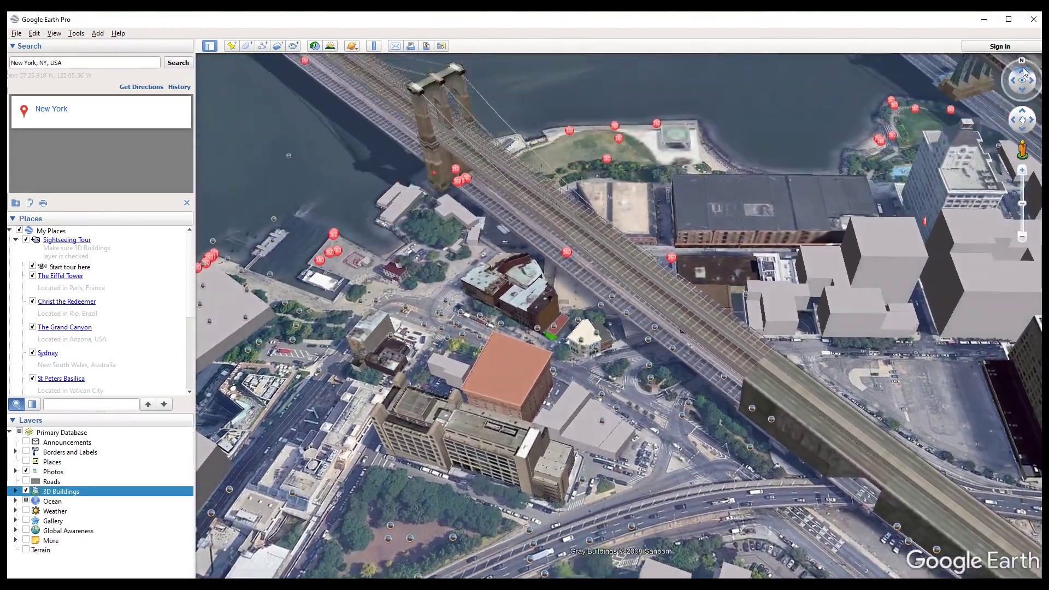
left_click_drag(1025, 71, 1025, 72)
left_click_drag(1025, 133, 1025, 132)
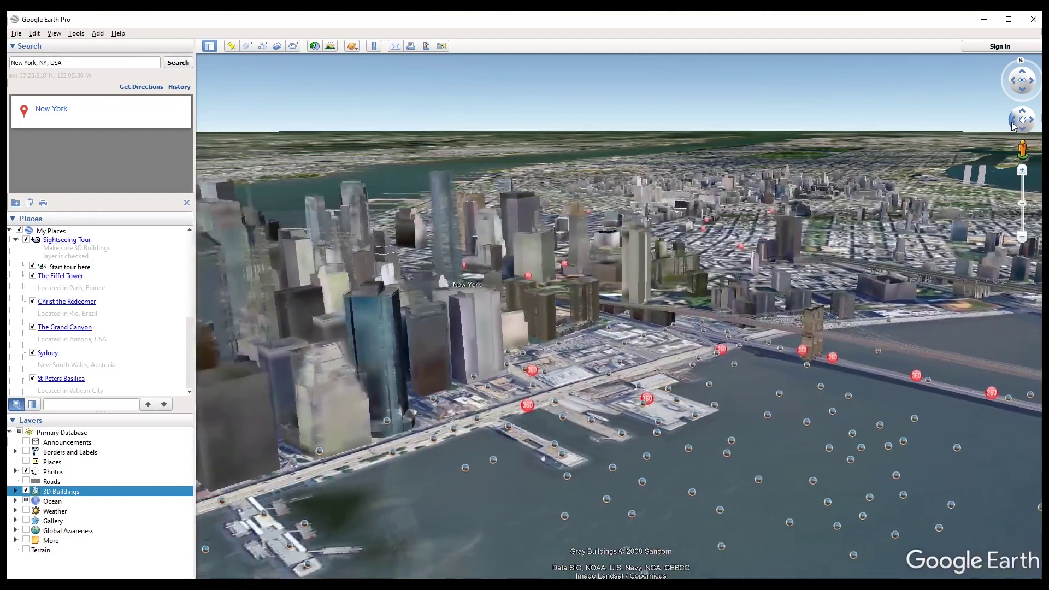
left_click_drag(1013, 124, 1012, 125)
Step: Examine the 3D towers of Lower Manhattan up close and from above, and move west across the Hudson River
middle_click_drag(555, 261, 543, 281)
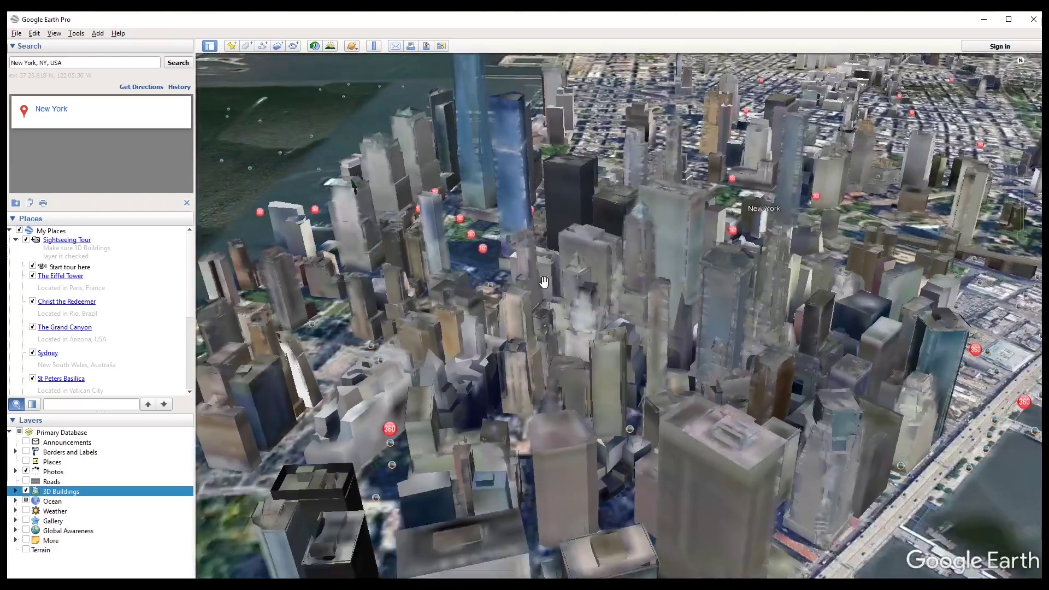
left_click_drag(469, 159, 683, 284)
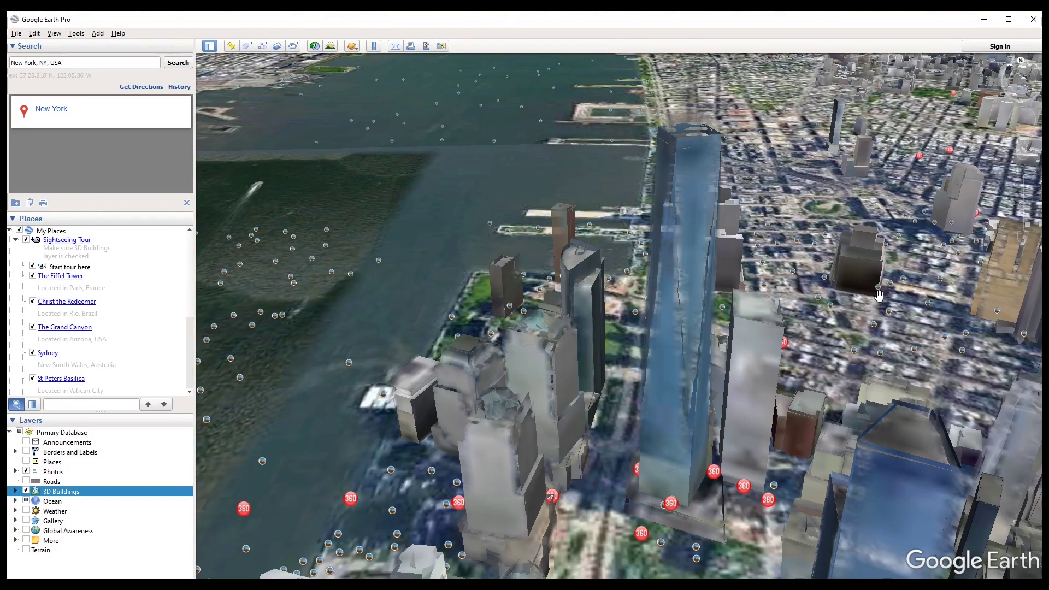
left_click_drag(884, 255, 726, 218)
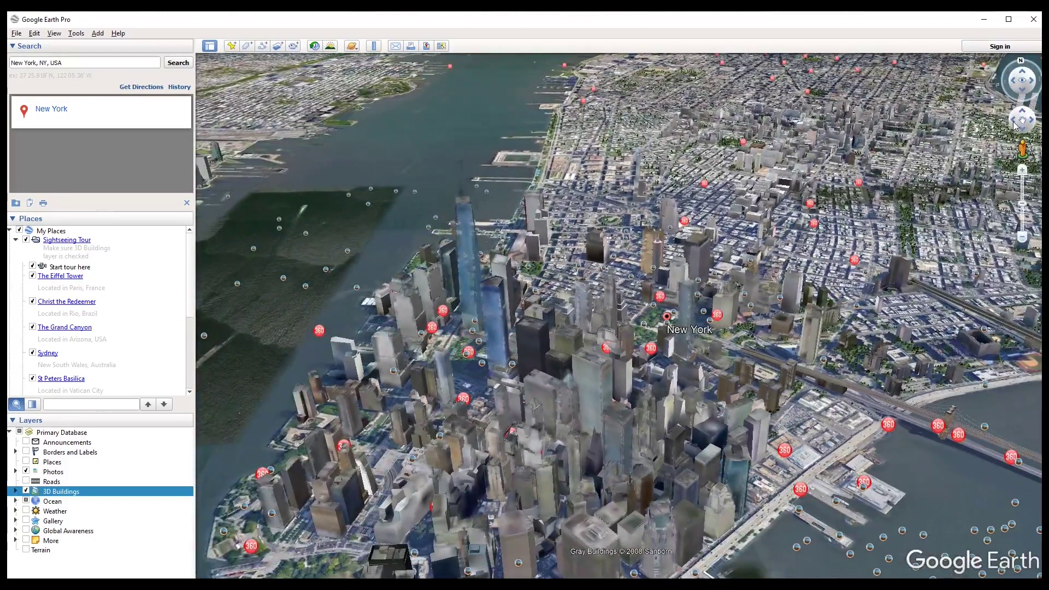
left_click_drag(1014, 125, 1000, 131)
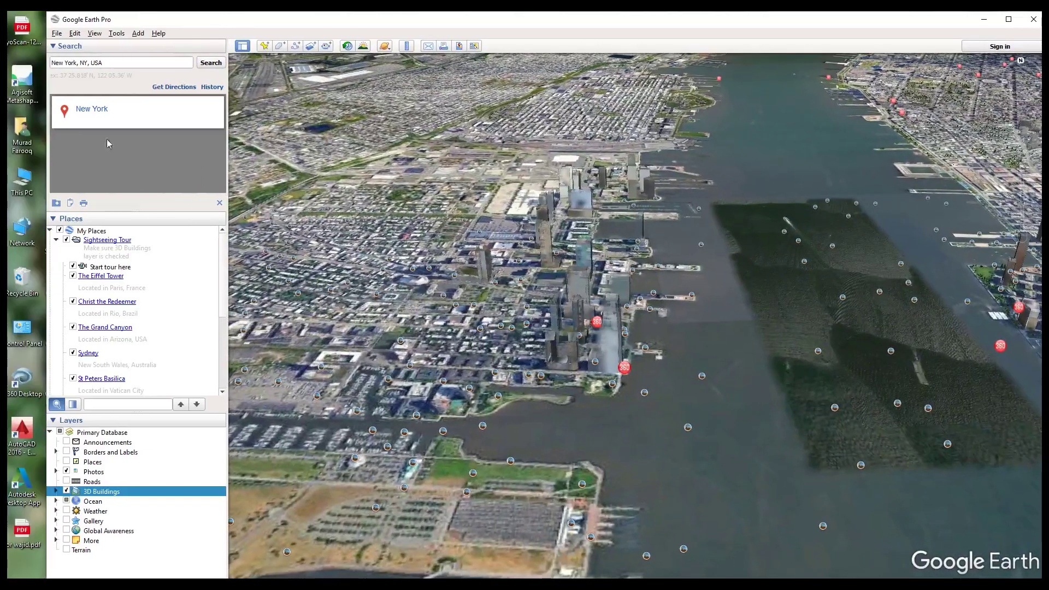
Step: Maximize the program window and turn off the 3D Buildings layer
left_click(1009, 19)
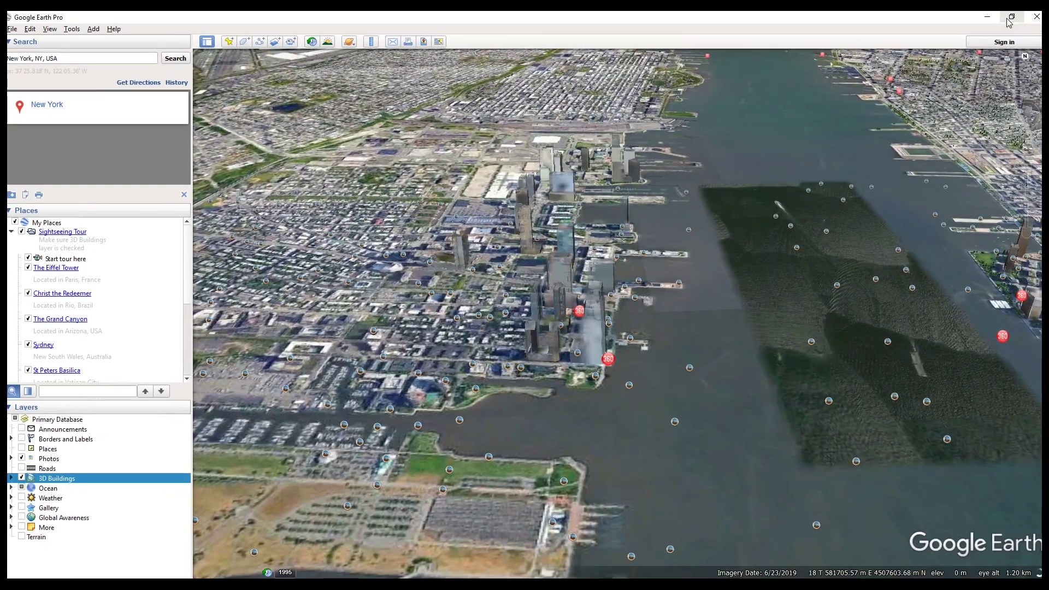
left_click_drag(477, 198, 673, 185)
left_click_drag(553, 42, 469, 43)
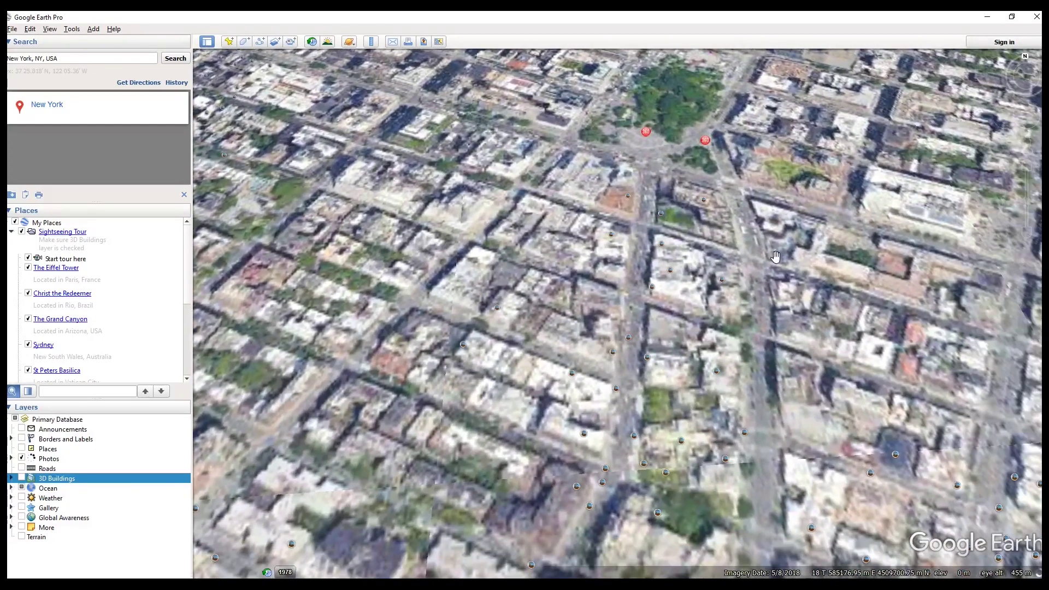
Step: Browse the flat imagery from Manhattan's street blocks across the East River to the Brooklyn waterfront with its inlet and park
left_click_drag(837, 269, 716, 268)
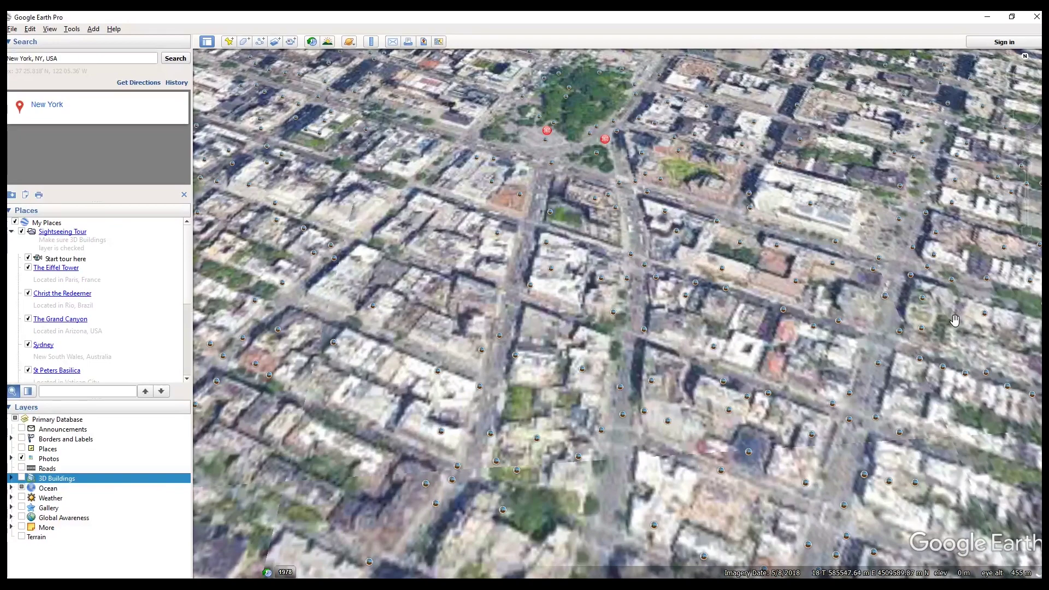
left_click_drag(707, 256, 503, 183)
scroll(504, 183, "down", 5)
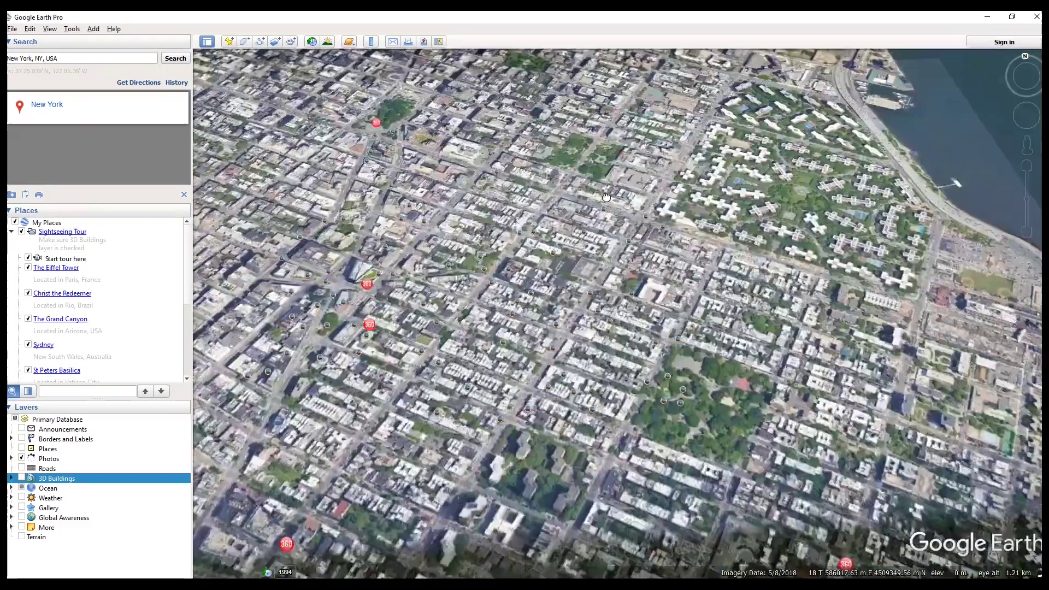
left_click_drag(606, 198, 584, 188)
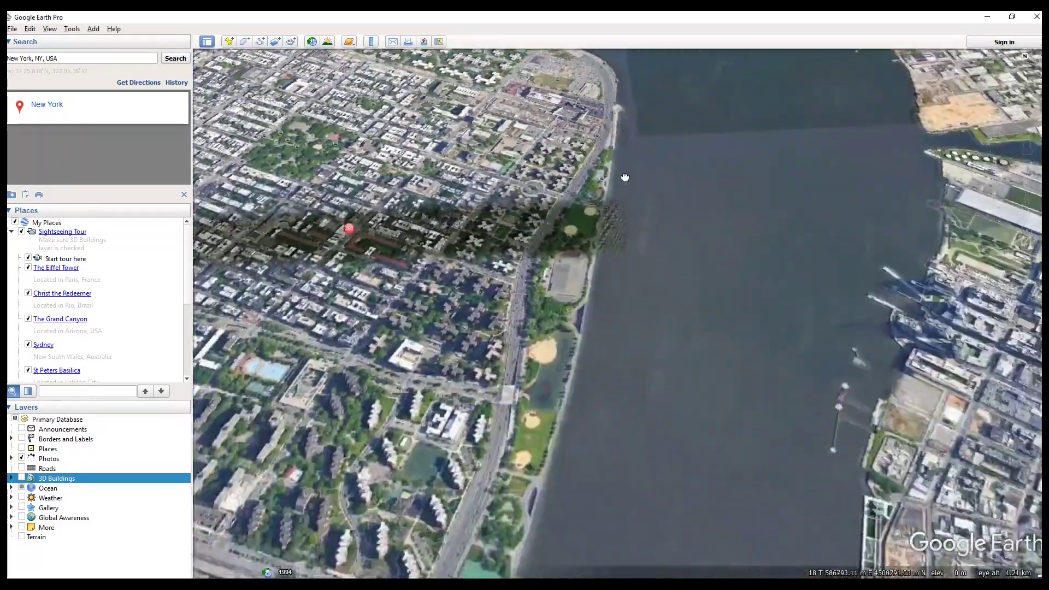
scroll(584, 188, "up", 3)
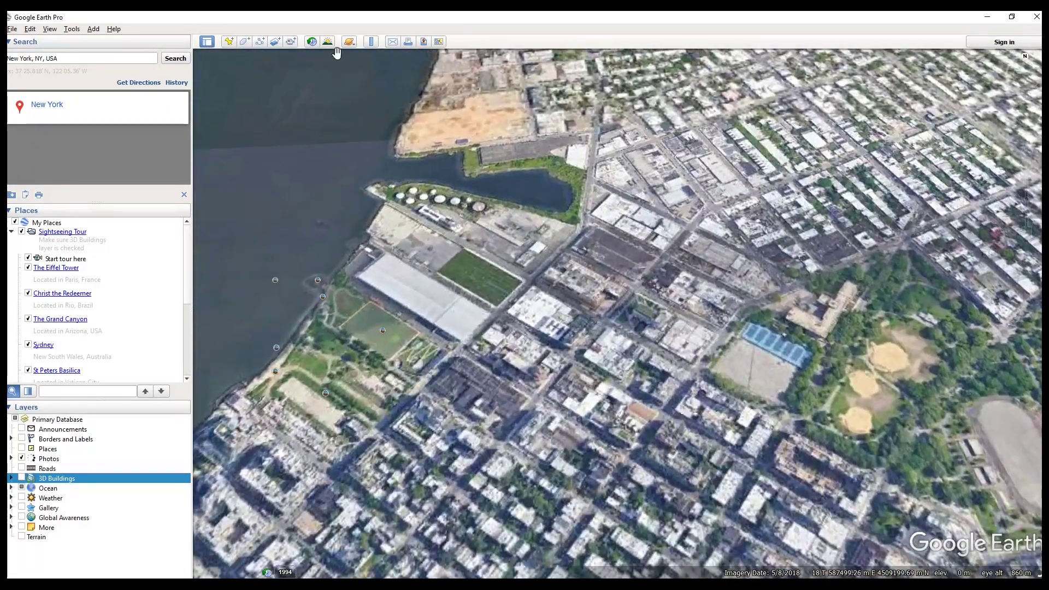
Step: Measure a straight ruler line about 638 m long southwest across the Brooklyn blocks, and view the available length units
left_click(370, 42)
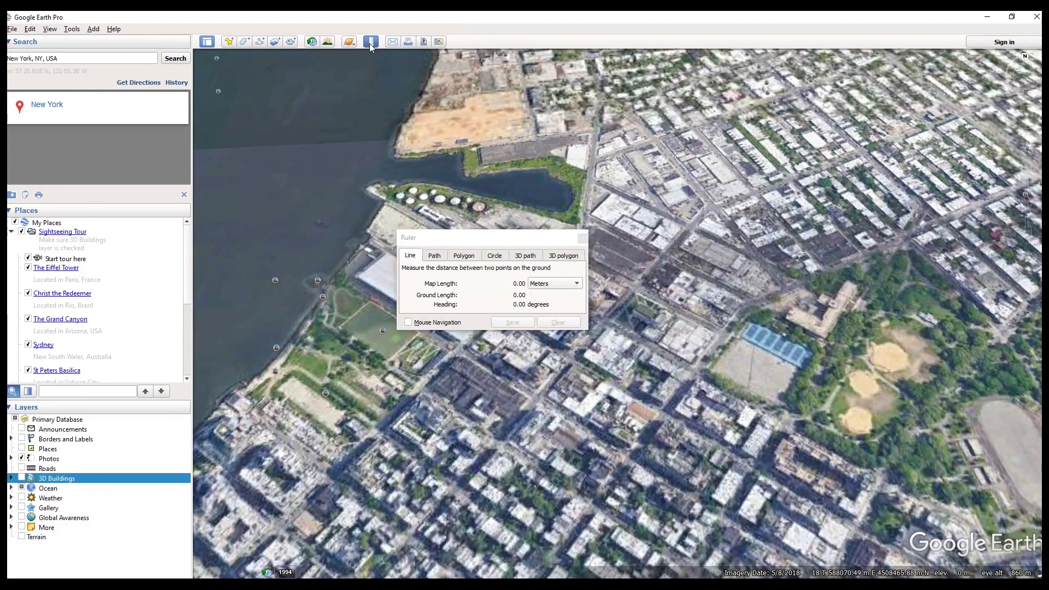
left_click(411, 258)
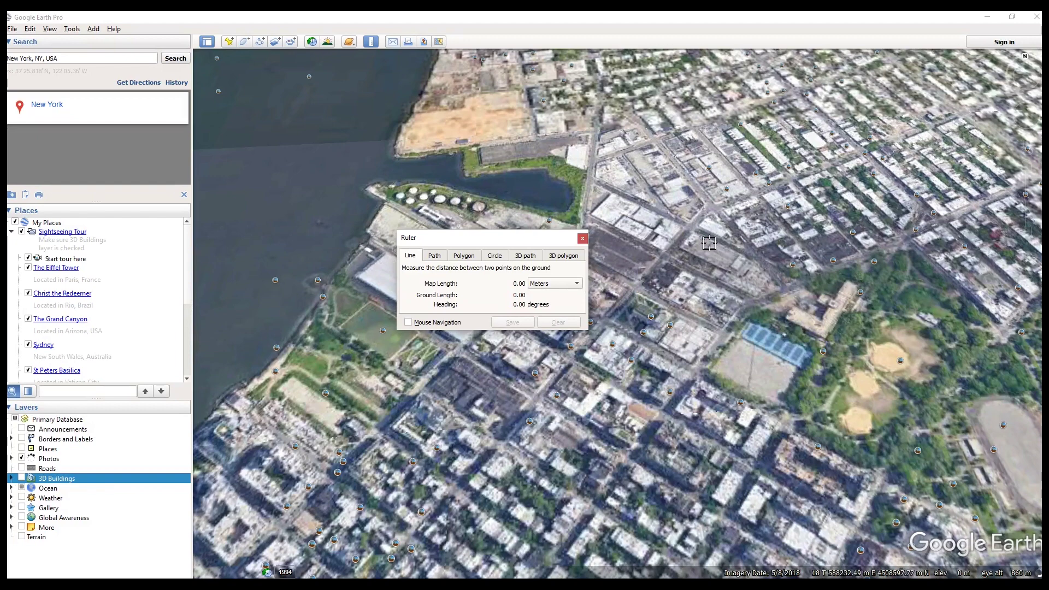
left_click(699, 209)
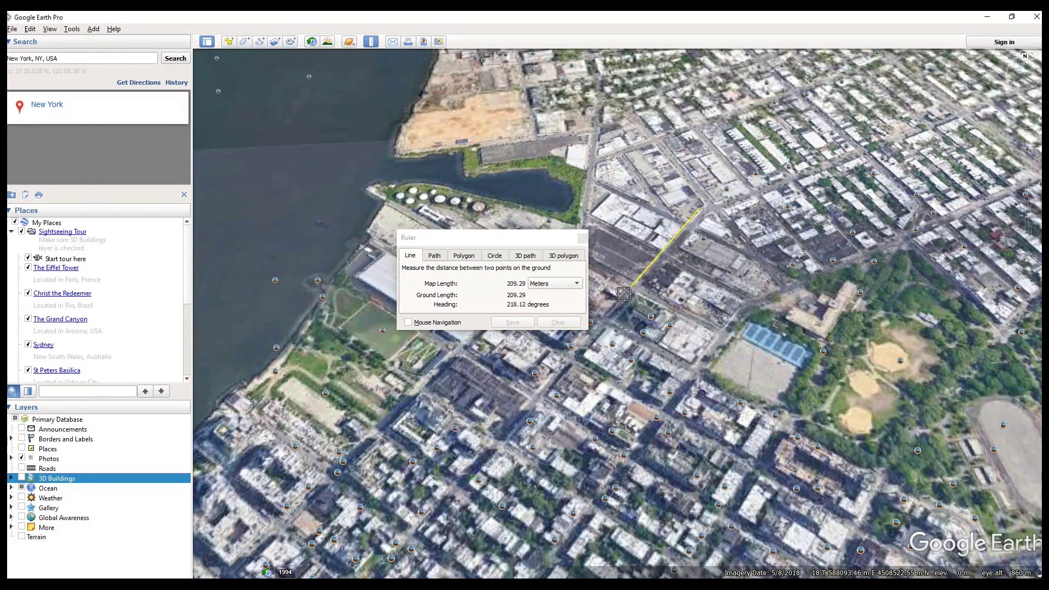
left_click(435, 505)
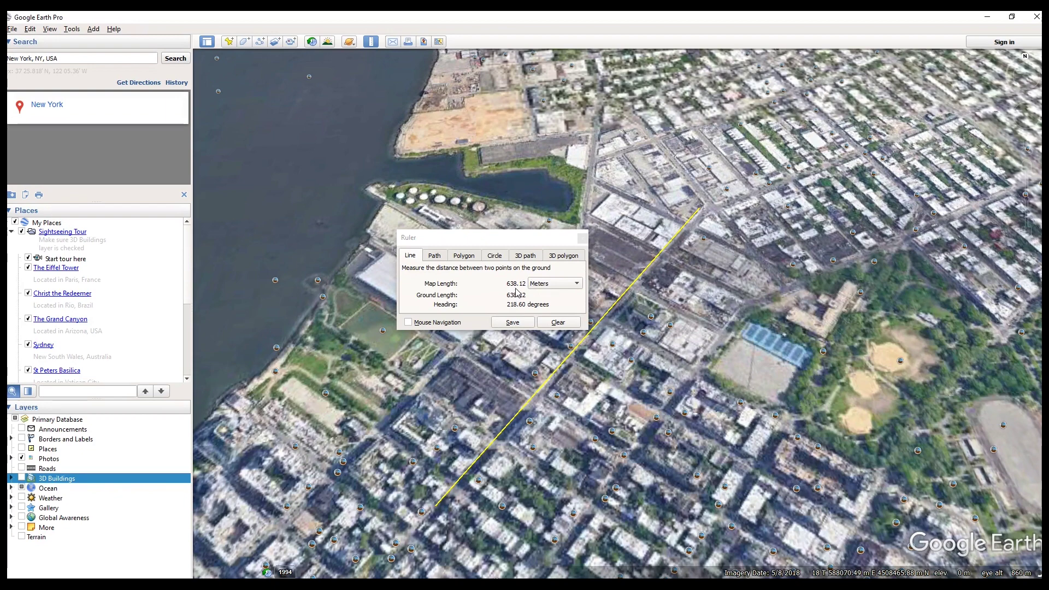
left_click(577, 285)
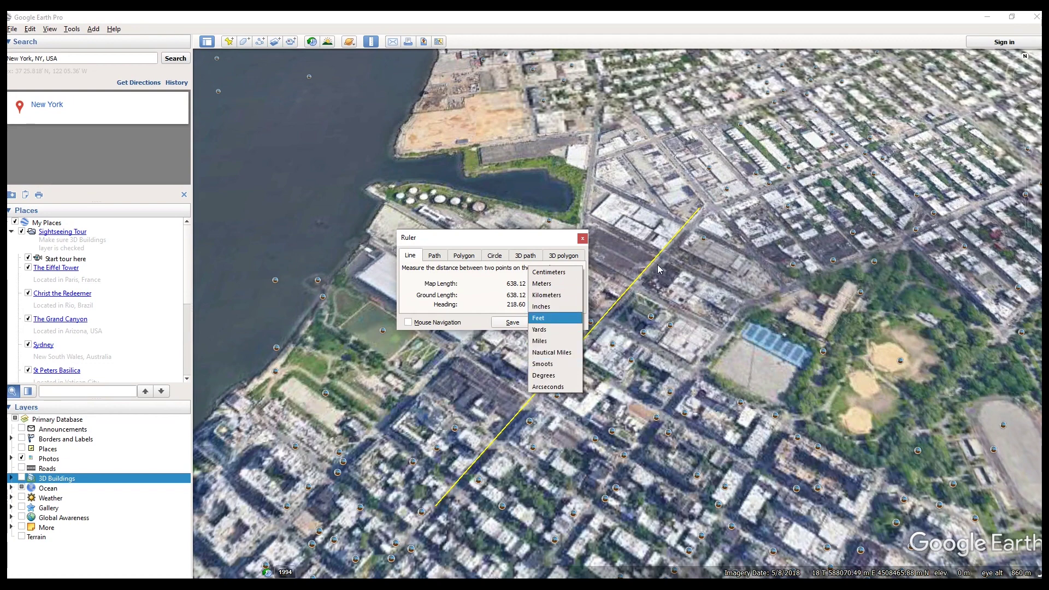
left_click(626, 258)
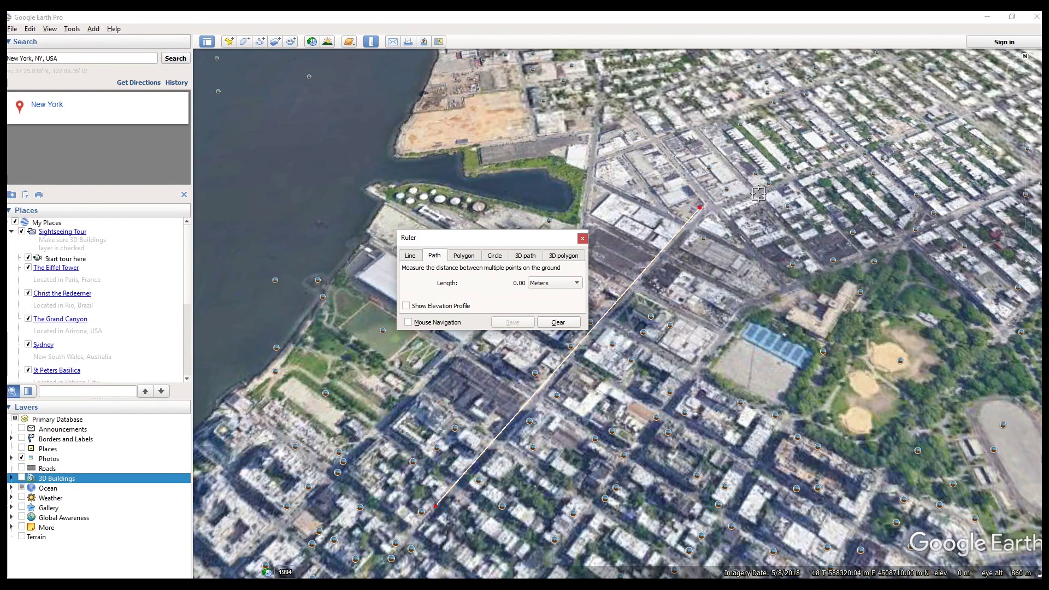
Step: Measure a winding multi-point ruler path about 2,710 m long through the blocks around the park, ending at its baseball fields
left_click(905, 236)
left_click(823, 260)
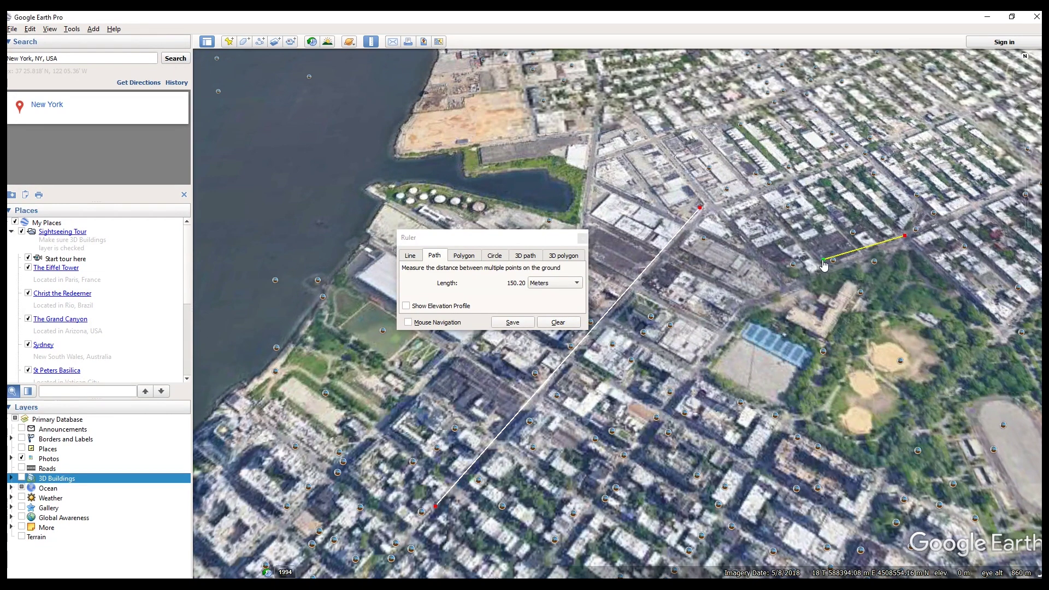
left_click(738, 288)
left_click(742, 320)
left_click_drag(742, 322, 750, 330)
left_click(817, 441)
left_click_drag(740, 492, 724, 495)
left_click(666, 441)
left_click(652, 311)
left_click(686, 216)
left_click(757, 211)
left_click(816, 225)
left_click(846, 216)
left_click(878, 161)
left_click(840, 119)
left_click(817, 119)
left_click(759, 132)
left_click(710, 145)
left_click(671, 159)
left_click(665, 167)
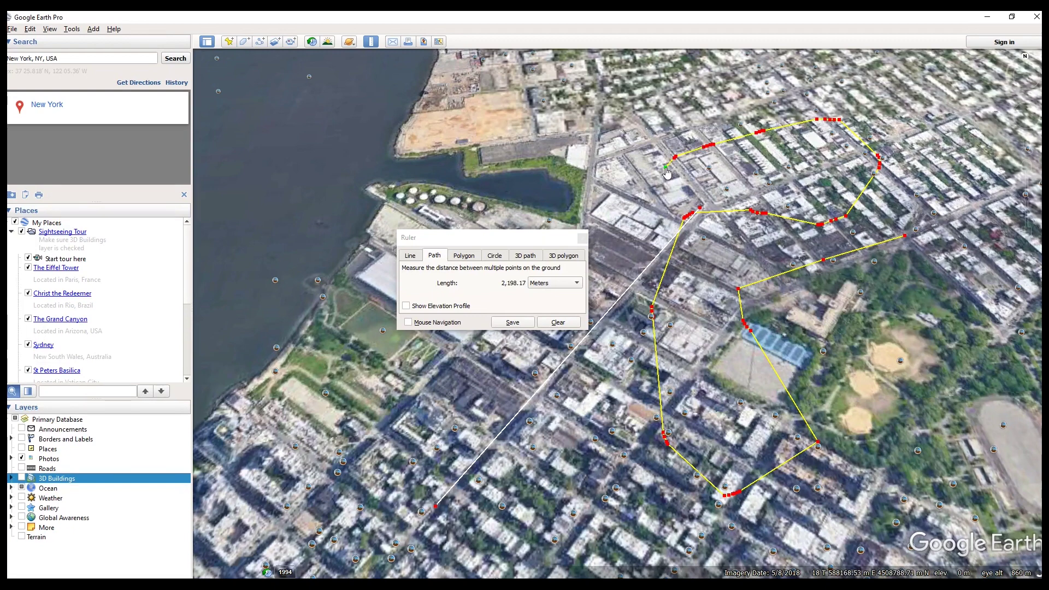
left_click(870, 364)
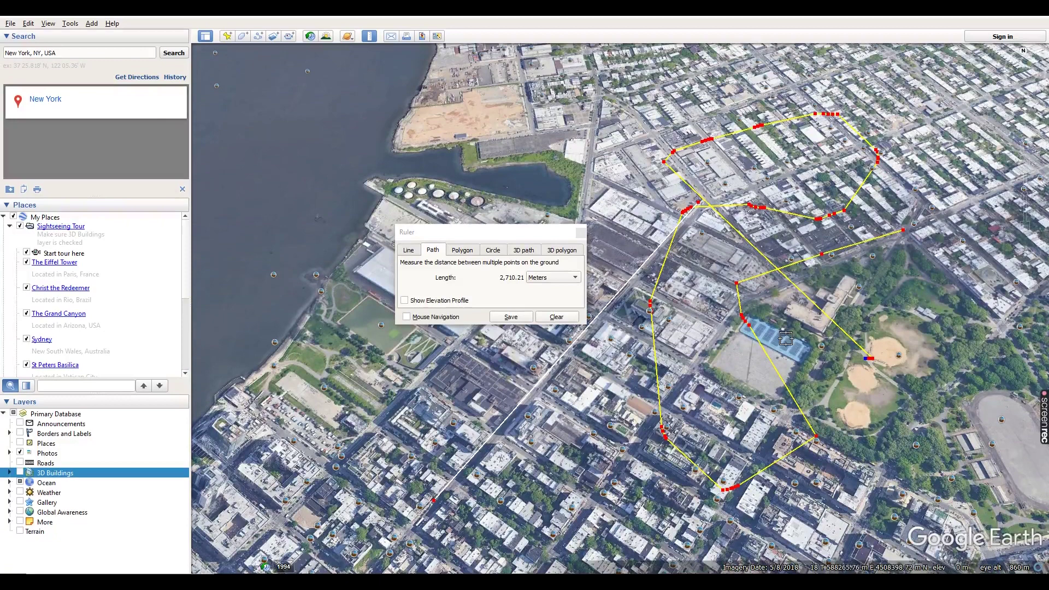
Step: Measure an irregular ruler polygon across the Brooklyn blocks, with a perimeter of about 3,088 m and an area of about 180,256 square meters
mouse_move(1033, 426)
left_click(463, 251)
left_click(682, 114)
left_click(787, 228)
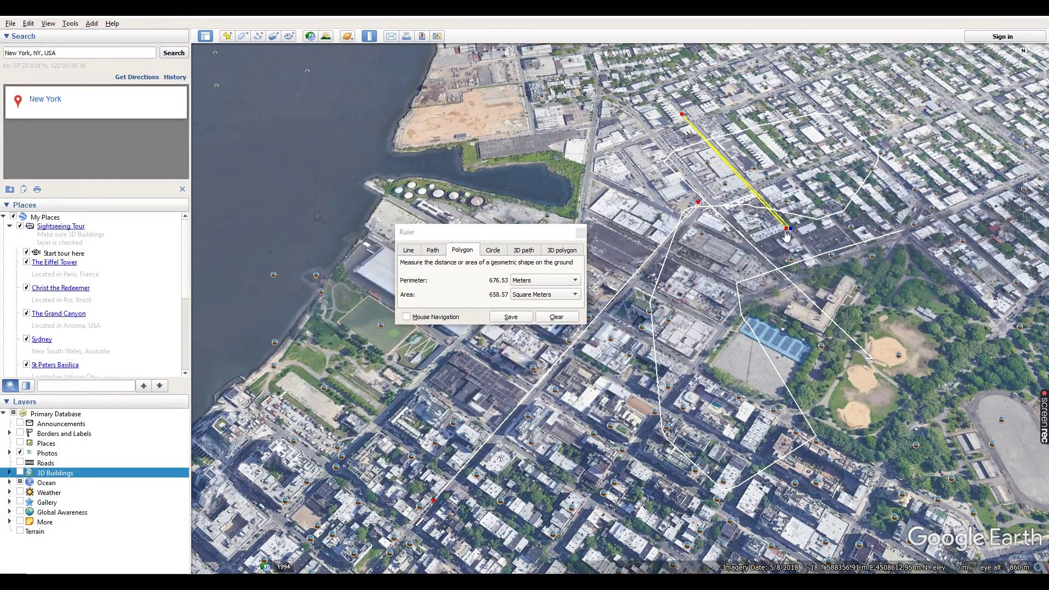
left_click(662, 261)
left_click(727, 178)
mouse_move(726, 179)
left_mouse_down()
mouse_move(770, 257)
mouse_move(771, 281)
left_mouse_up()
left_click(713, 201)
left_click(345, 477)
left_click(523, 461)
mouse_move(525, 463)
left_mouse_down()
mouse_move(645, 516)
mouse_move(734, 489)
left_mouse_up()
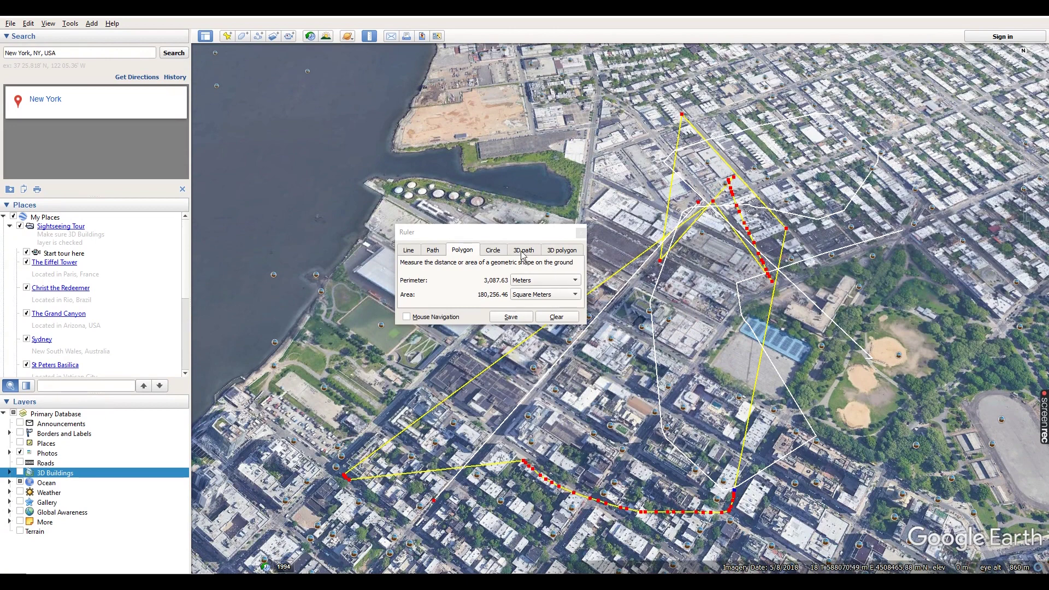
Step: Measure a ruler circle about 131 m in radius over the Brooklyn blocks west of the park, and close the ruler
left_click(492, 250)
left_click(612, 425)
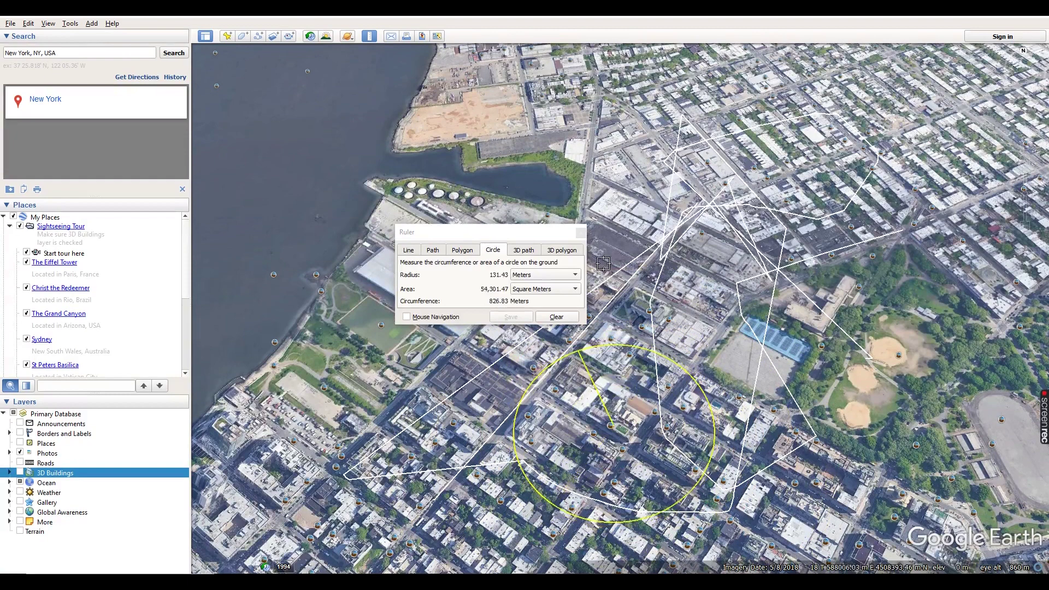
left_click(580, 232)
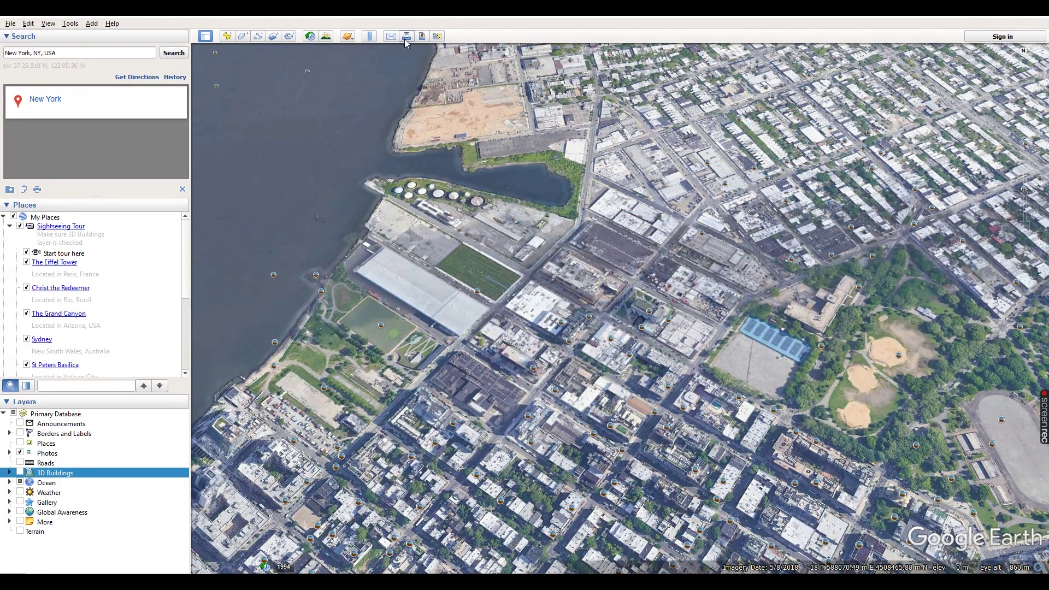
Step: Reopen the ruler and measure a circle about 199 m in radius, centred just north of the blue-roofed structure beside the park
left_click(370, 36)
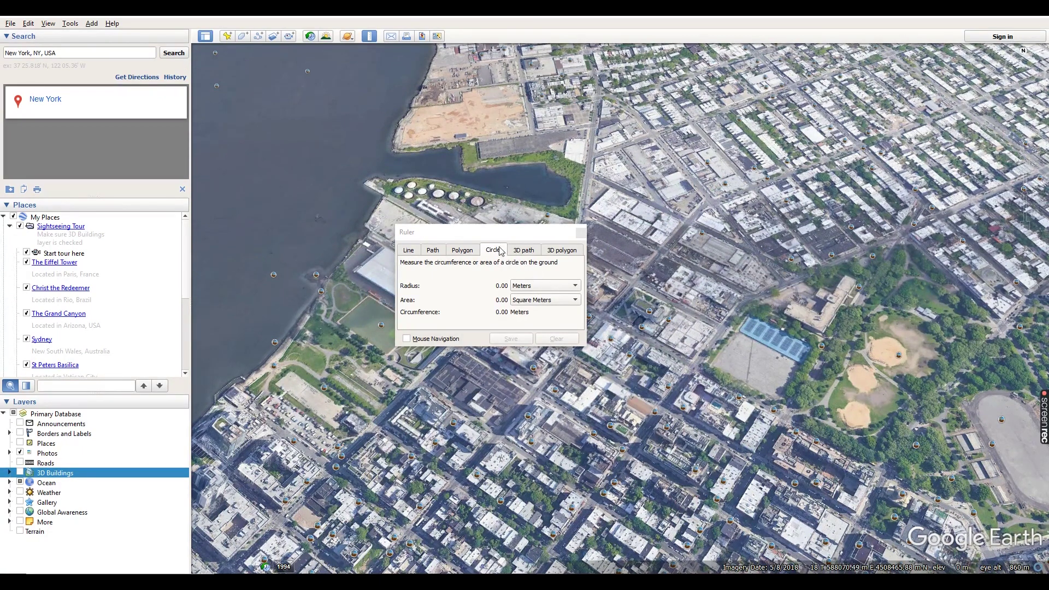
left_click(463, 251)
left_click(493, 252)
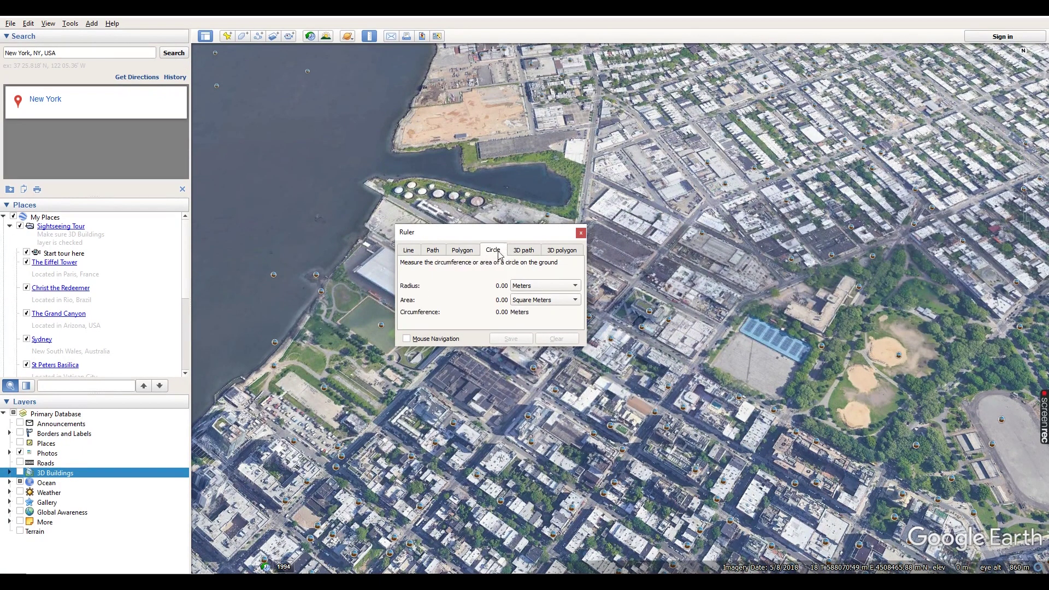
left_click_drag(755, 307, 817, 234)
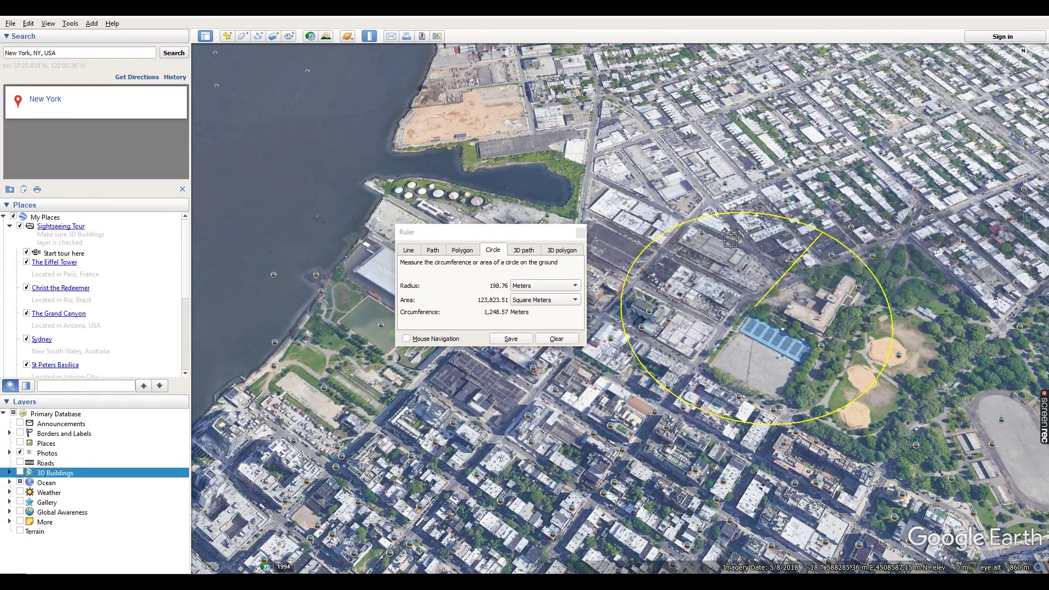
Step: Measure a winding 3D path about 465 m long through the residential blocks southwest of the circle
left_click(525, 250)
left_click(579, 395)
left_click(501, 442)
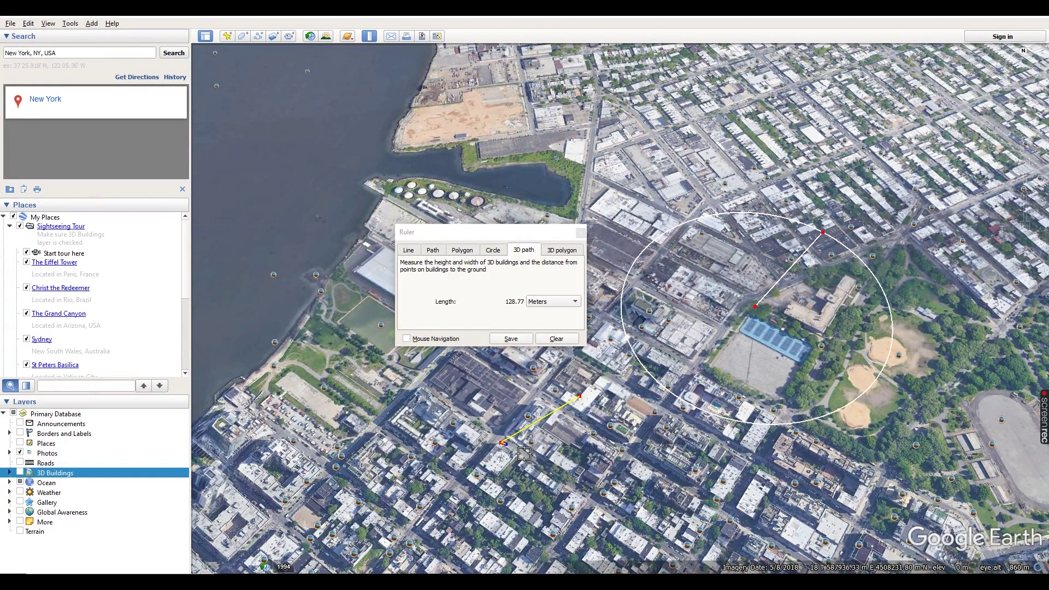
left_click(614, 462)
left_click(605, 494)
left_click(504, 524)
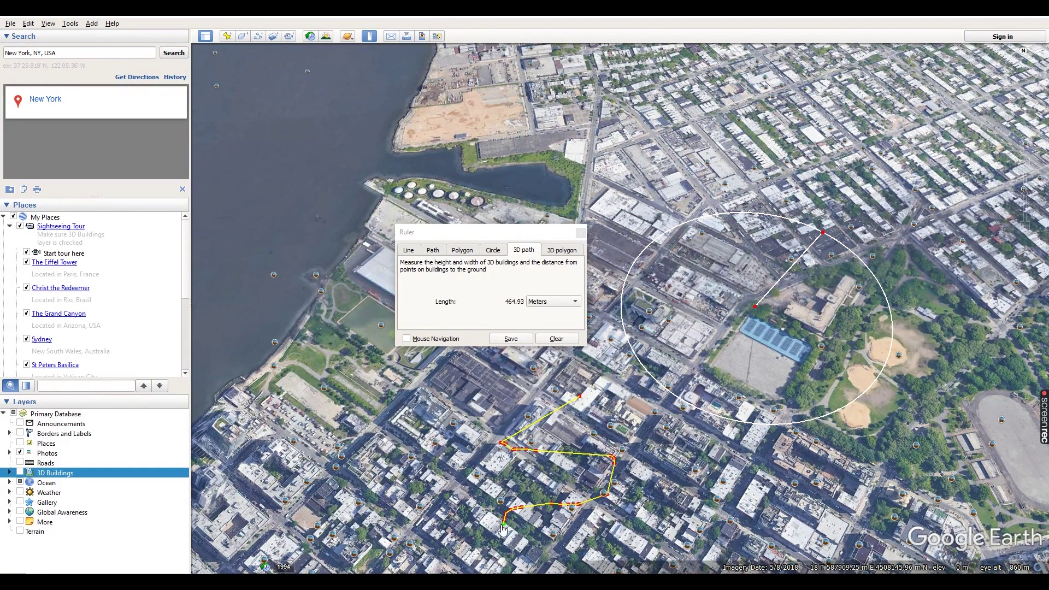
Step: Measure a 3D polygon around the northern blocks, about 1,667 m in perimeter and 106,507 square meters in area, and close the ruler
left_click(569, 249)
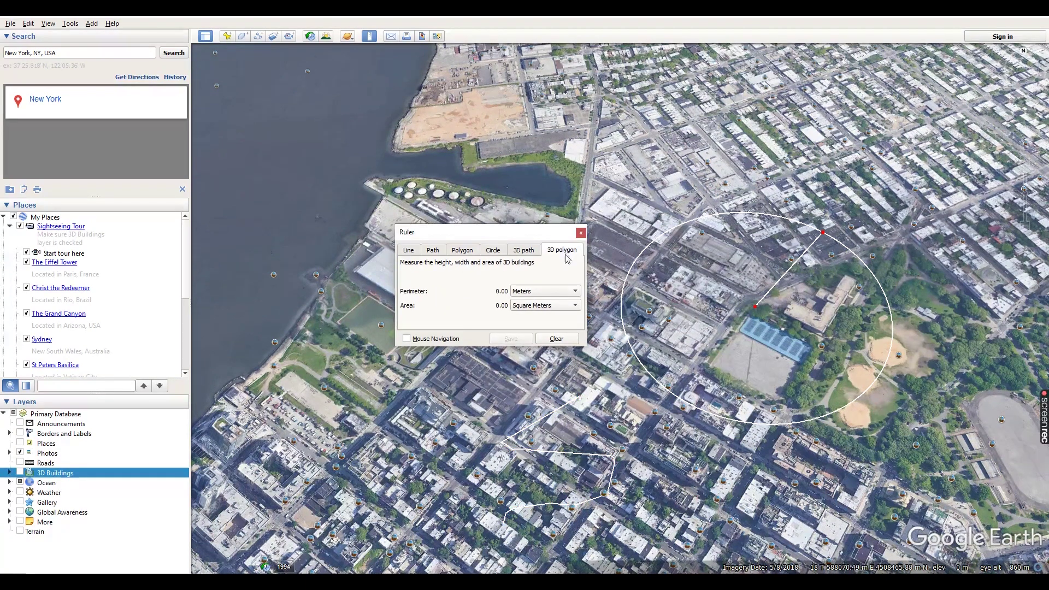
left_click(730, 94)
left_click(801, 150)
left_click(779, 162)
mouse_move(682, 171)
left_mouse_down()
mouse_move(657, 165)
mouse_move(643, 80)
mouse_move(781, 73)
mouse_move(877, 96)
mouse_move(863, 134)
mouse_move(814, 148)
left_mouse_up()
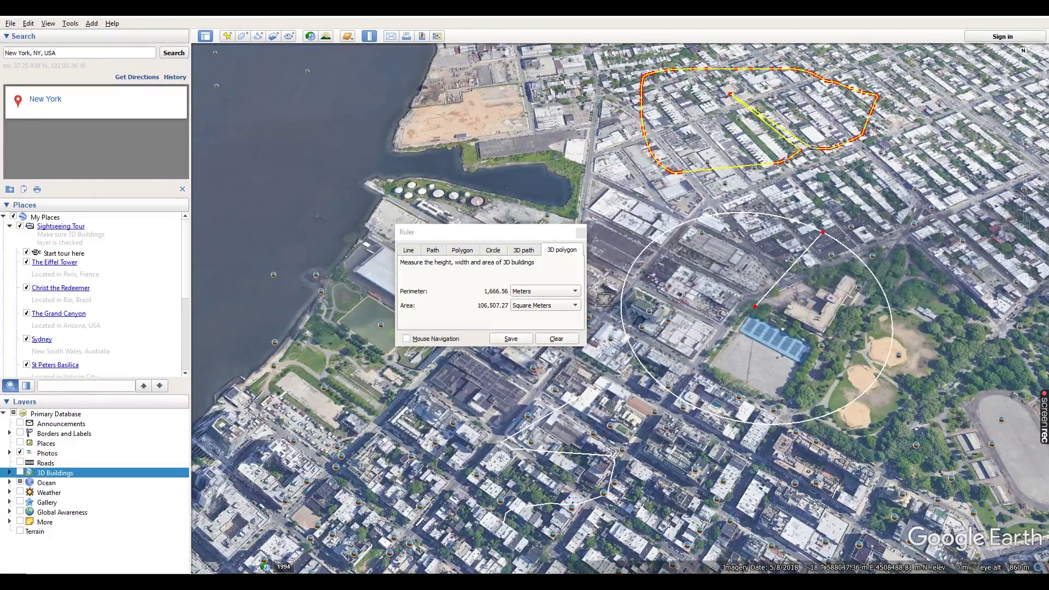
left_click(580, 233)
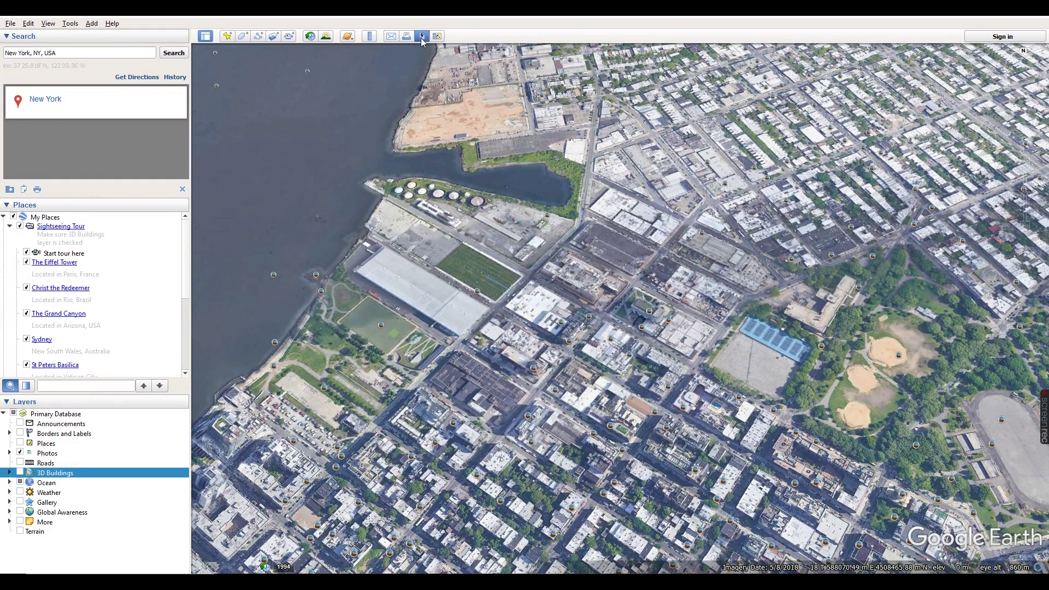
Step: Open the image-saving layout, review its map options and available resolutions, and leave it without saving
left_click(422, 37)
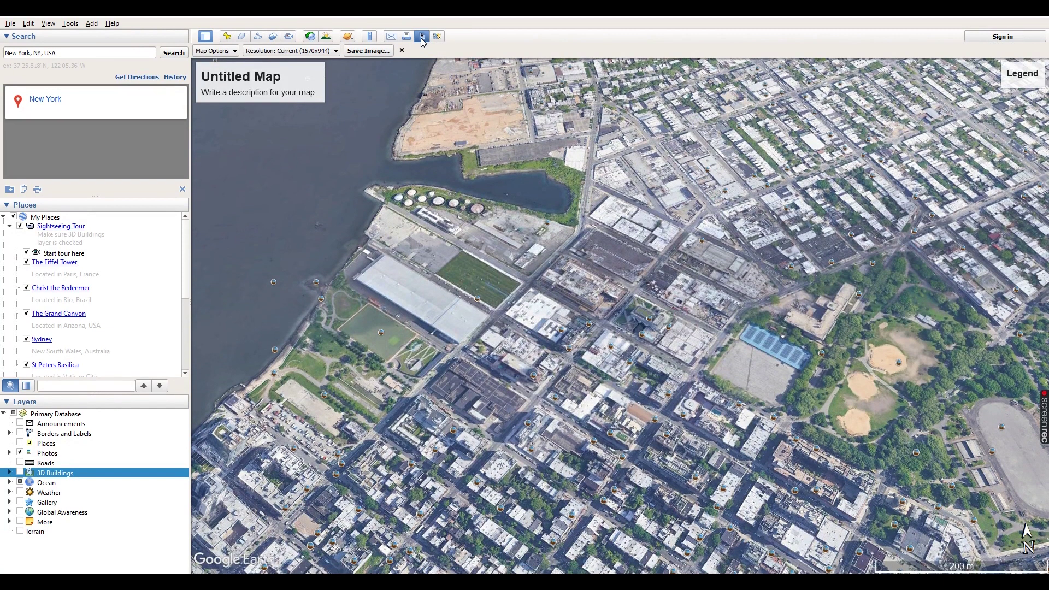
left_click(236, 52)
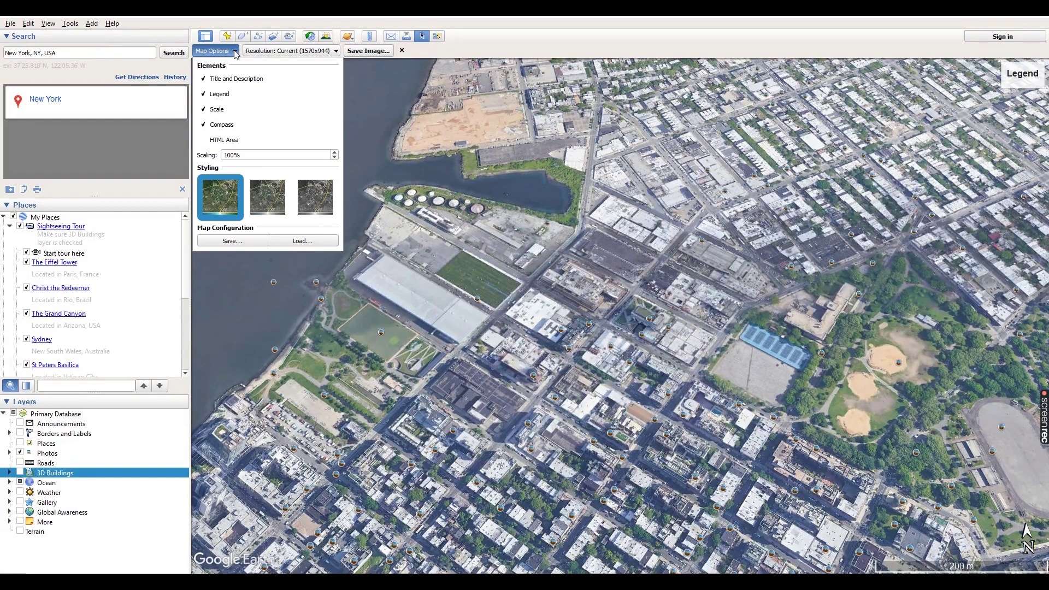
left_click(338, 52)
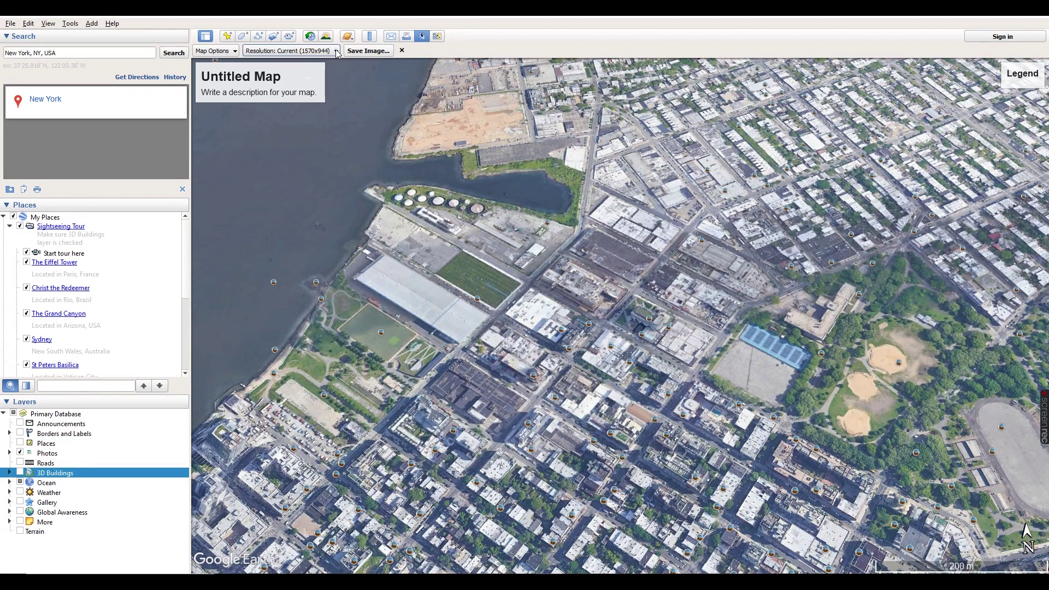
left_click(337, 50)
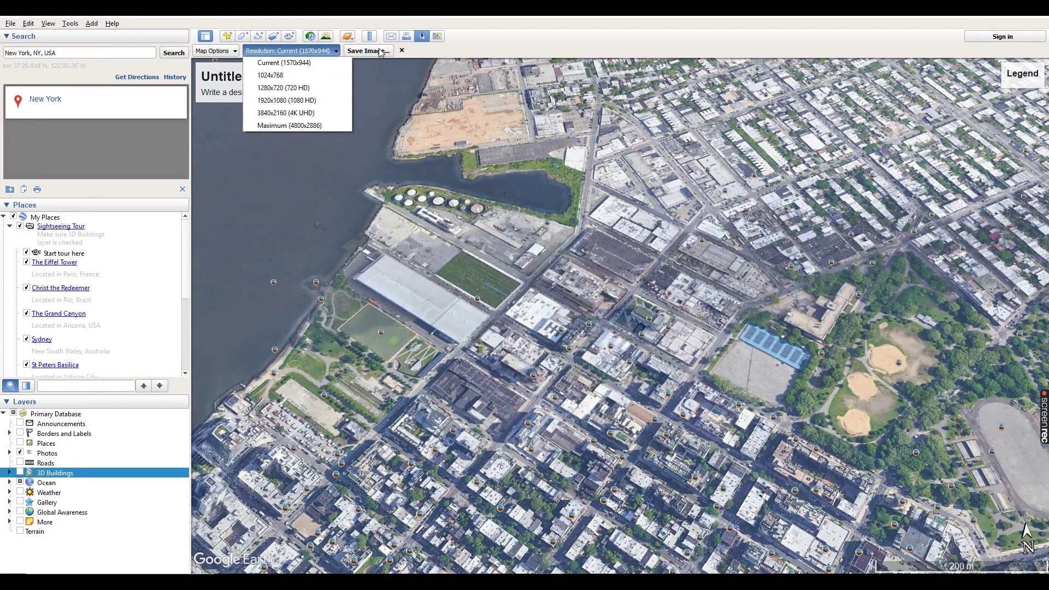
left_click(378, 115)
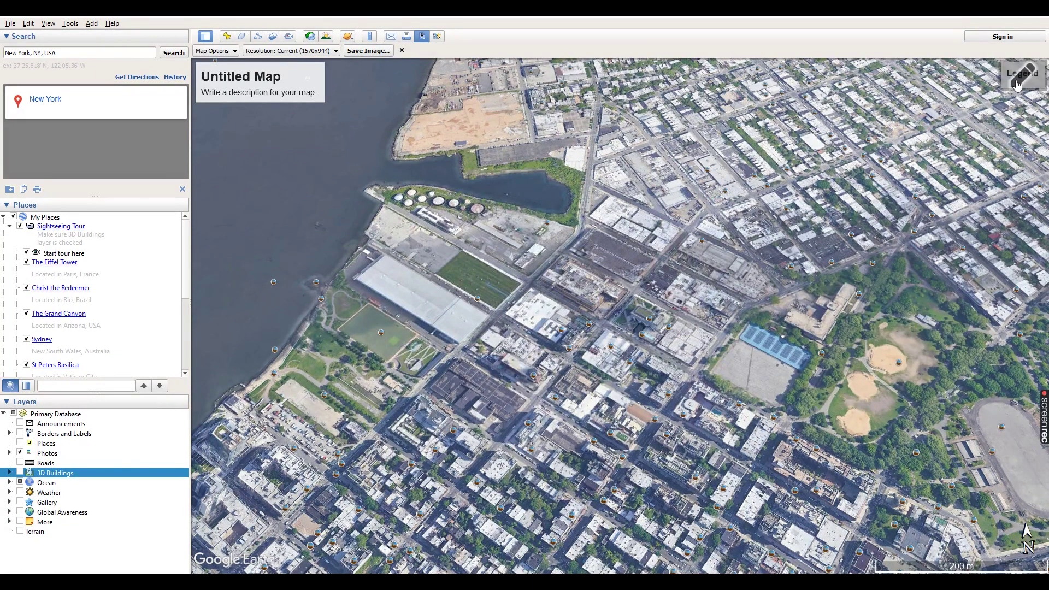
left_click(402, 50)
Step: Switch the explored body from Earth to Sky to view the constellations, and to Mars to view the planet
left_click(347, 36)
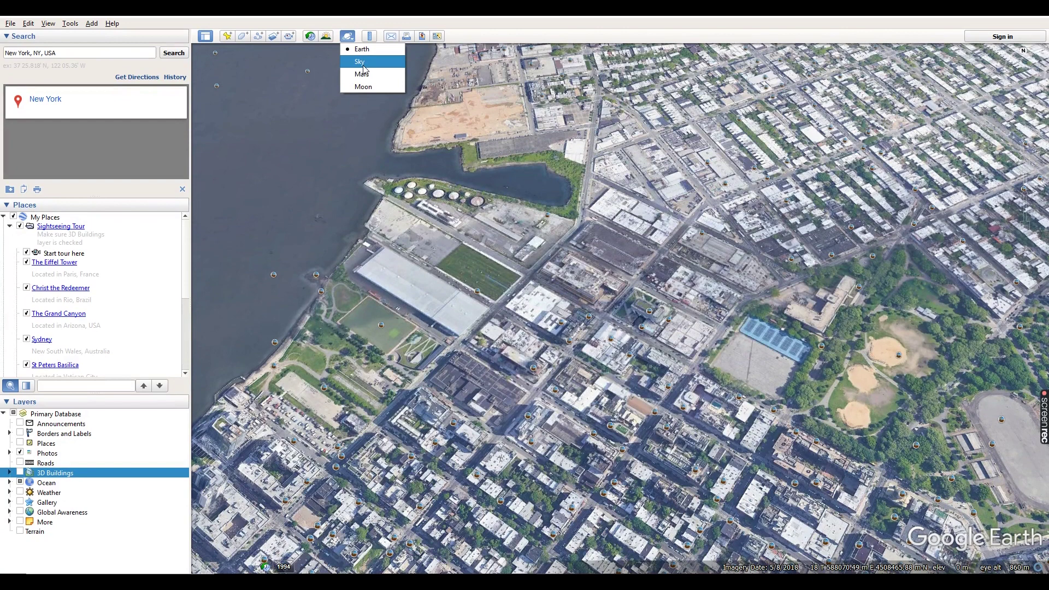
left_click(363, 65)
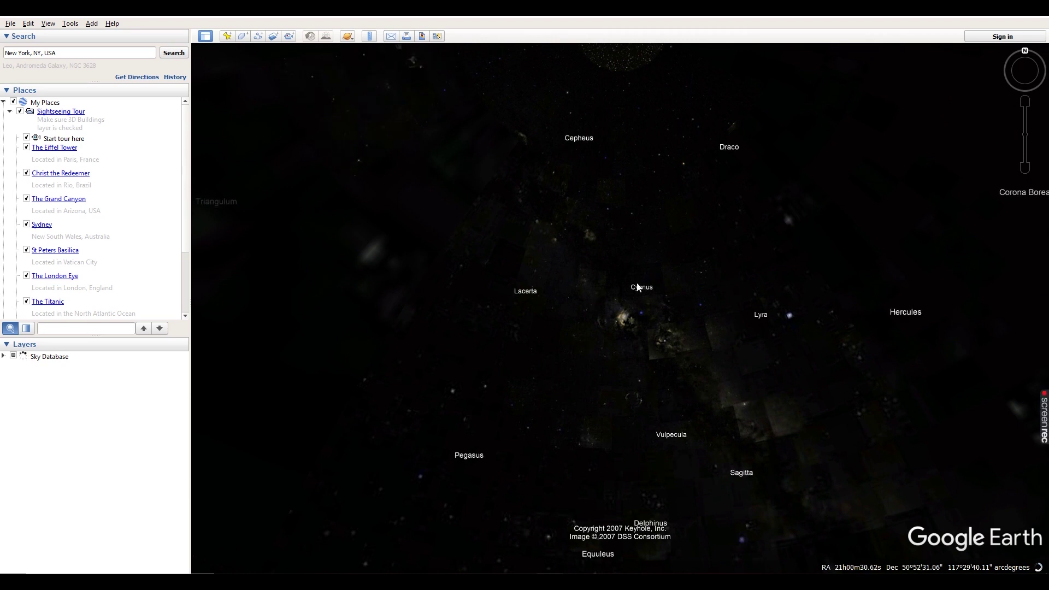
left_click(352, 39)
left_click(361, 74)
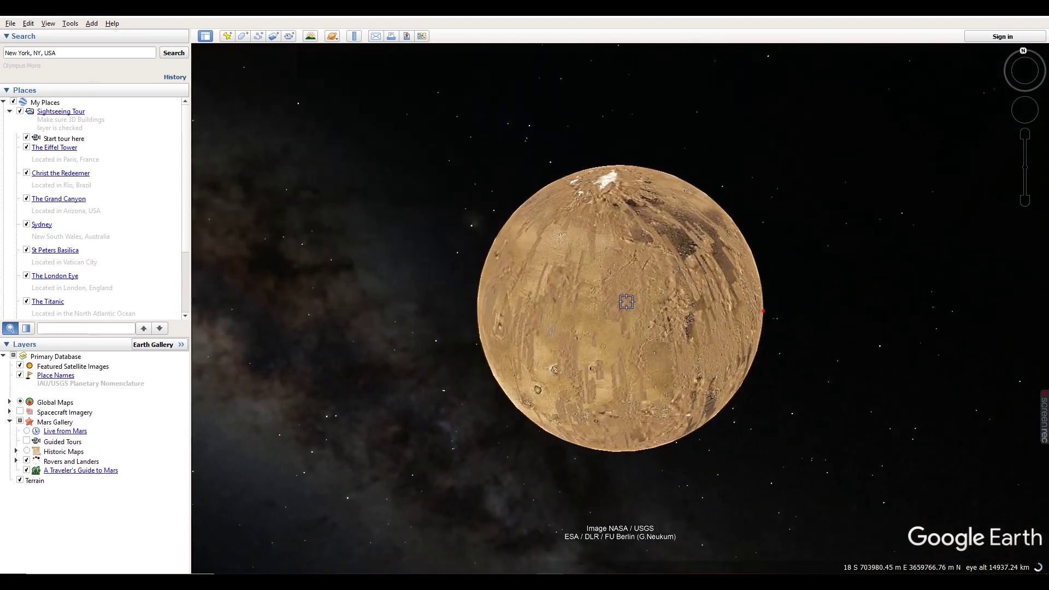
Step: Switch the explored body to the Moon to view its surface, and return to Earth
left_click(332, 36)
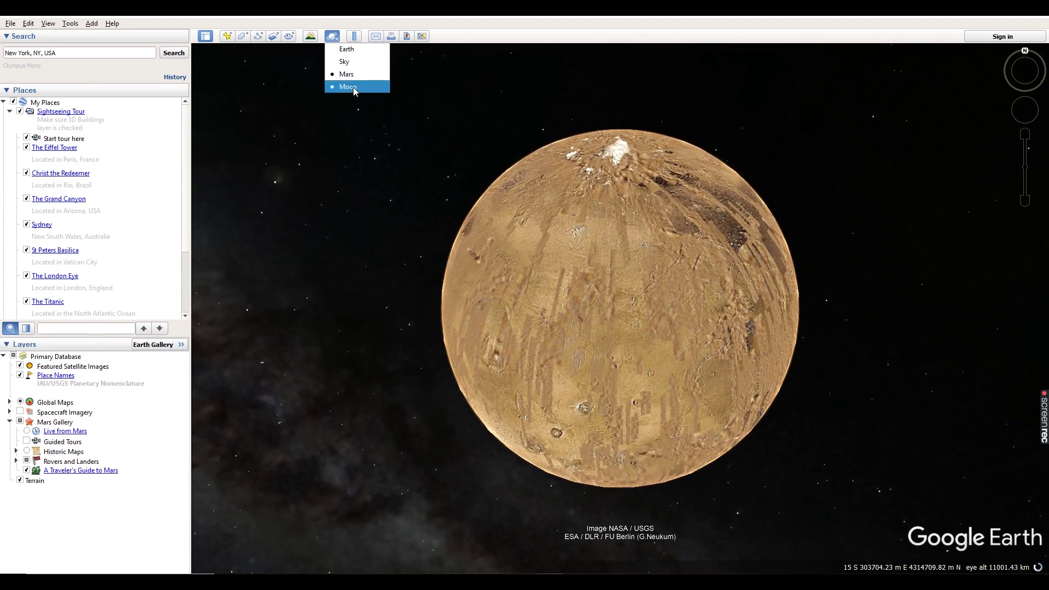
left_click(354, 88)
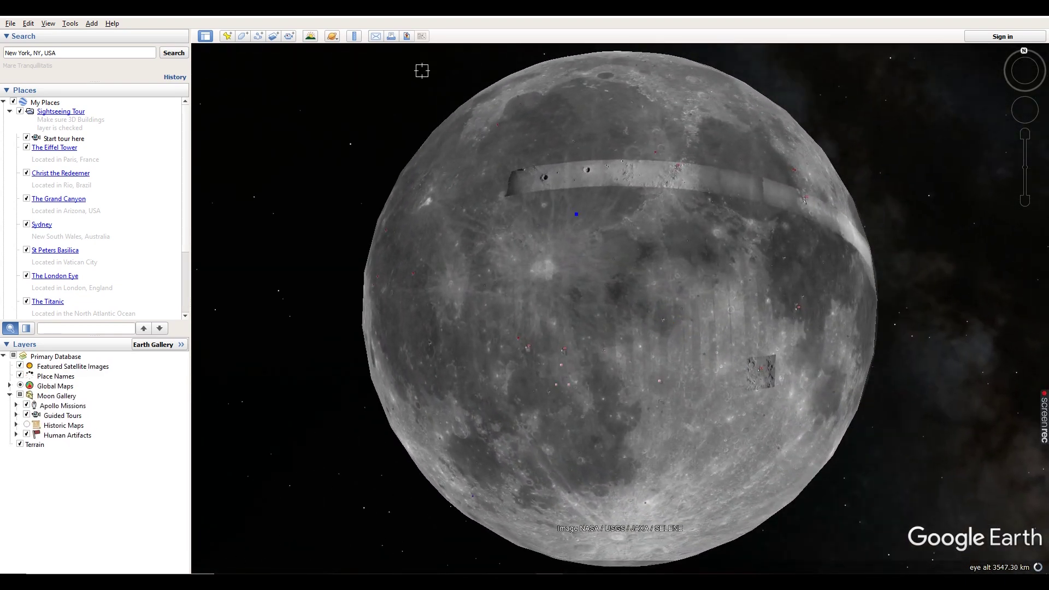
left_click(336, 37)
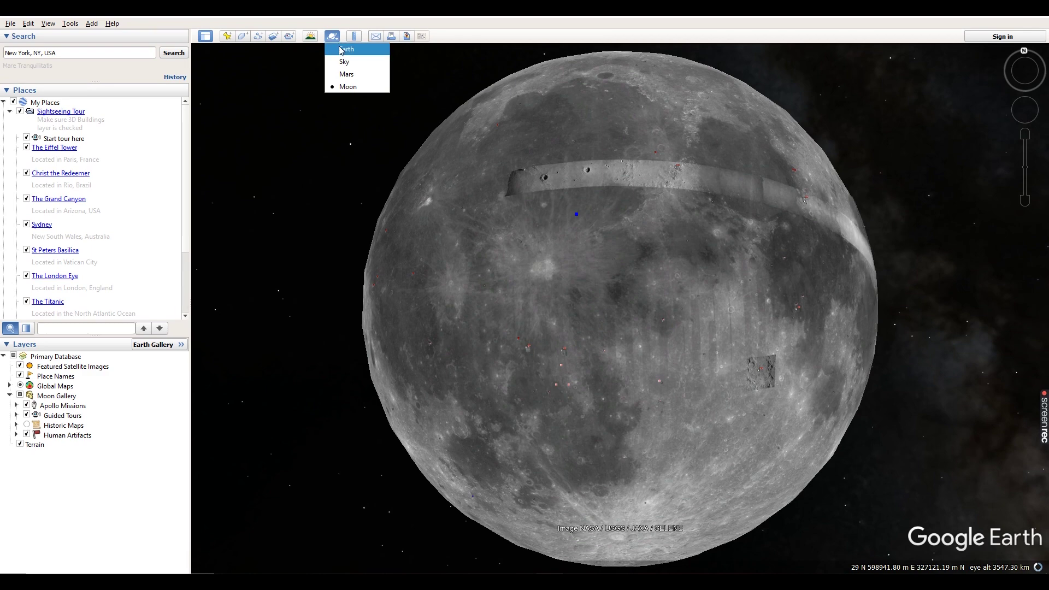
left_click(340, 47)
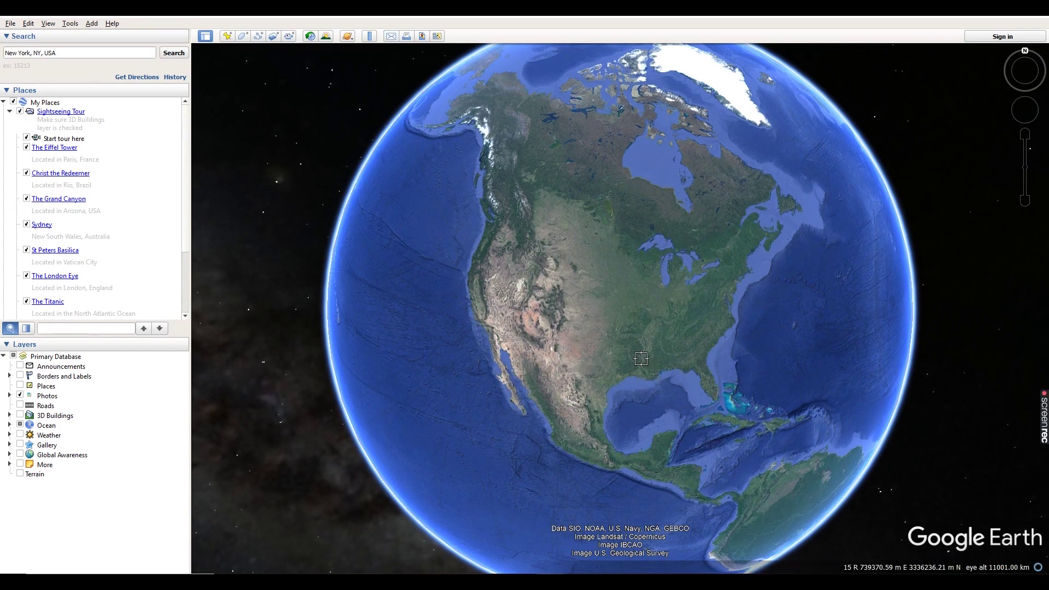
Step: Examine how the eye altitude changes between a close view of the plains east of the Rocky Mountains and the whole globe
scroll(562, 273, "up", 3)
scroll(561, 273, "up", 5)
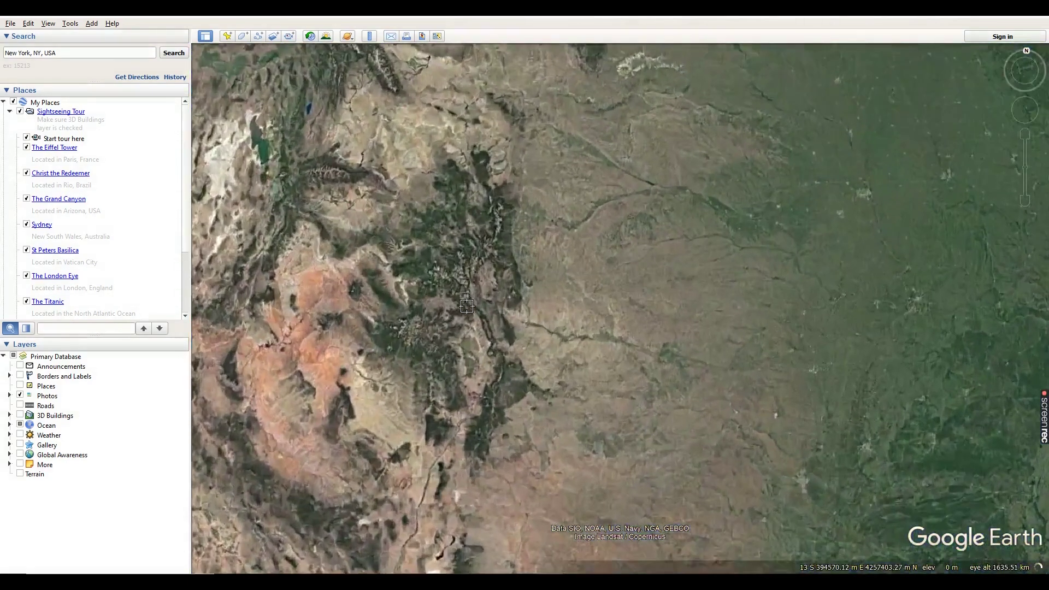
scroll(512, 328, "up", 2)
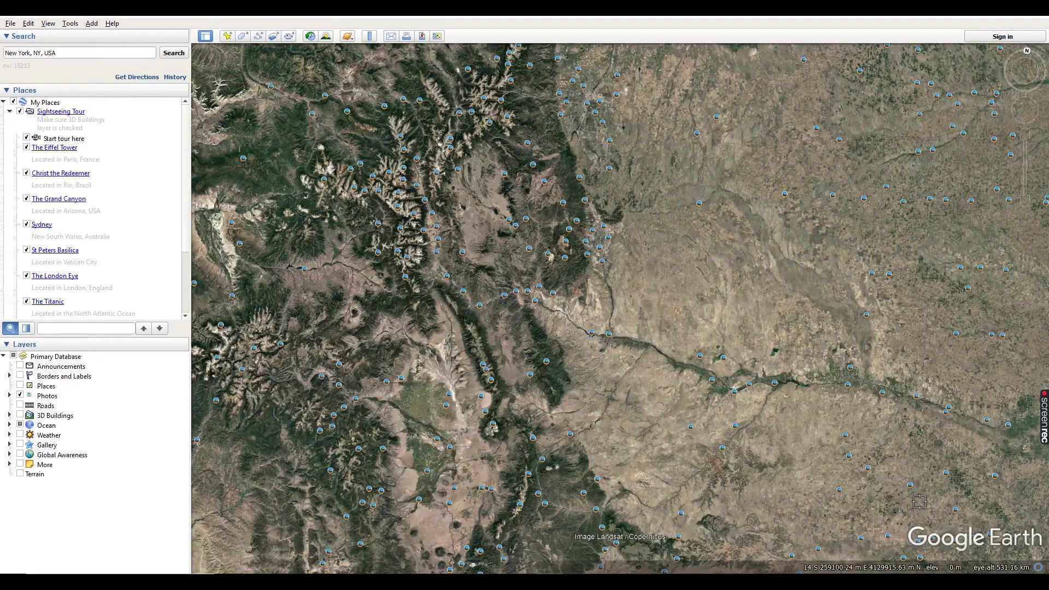
scroll(920, 501, "up", 5)
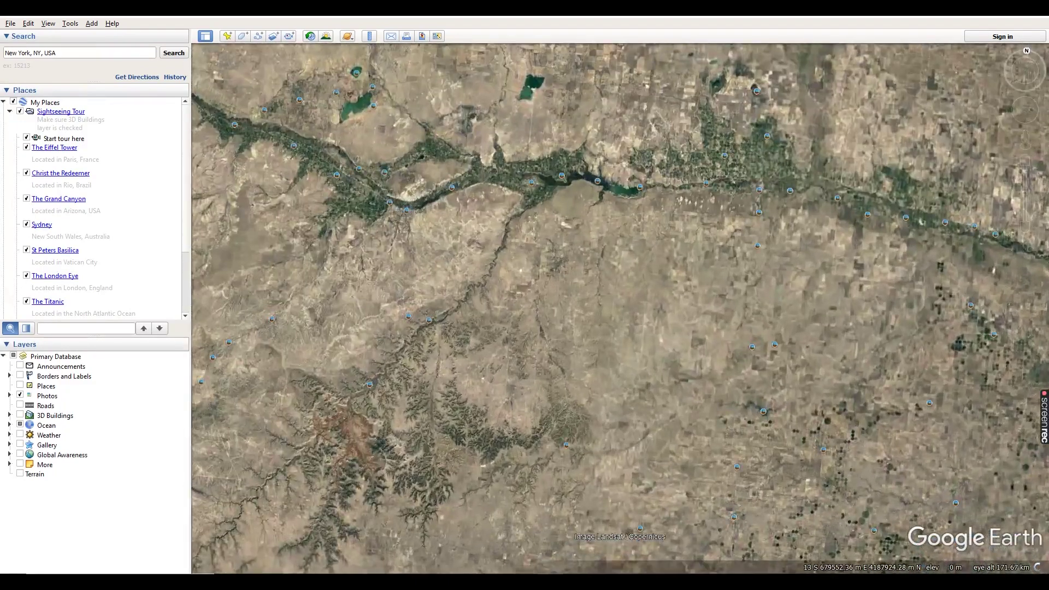
scroll(919, 502, "up", 5)
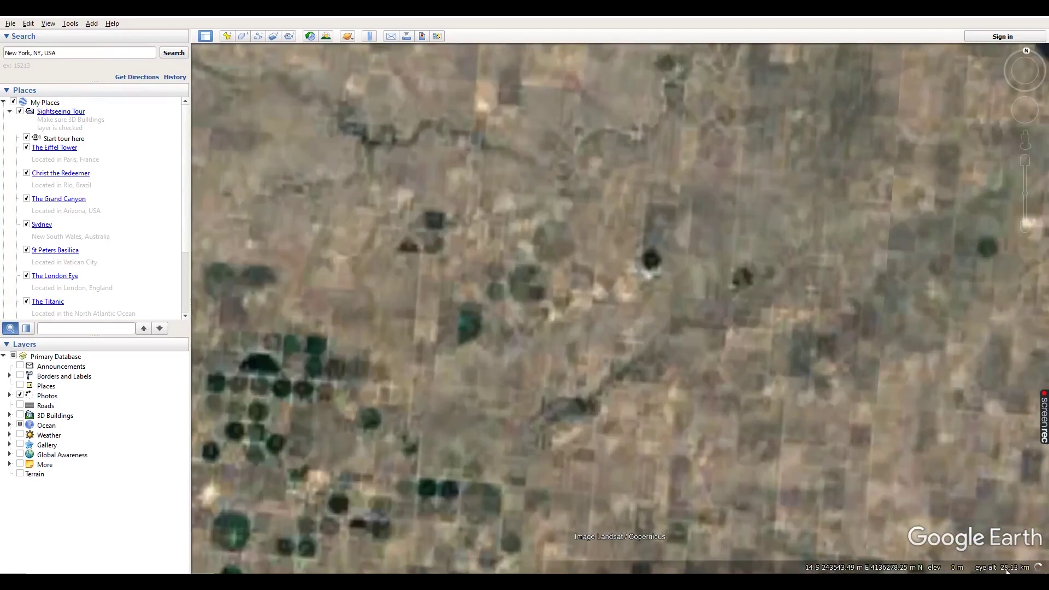
scroll(1007, 572, "down", 3)
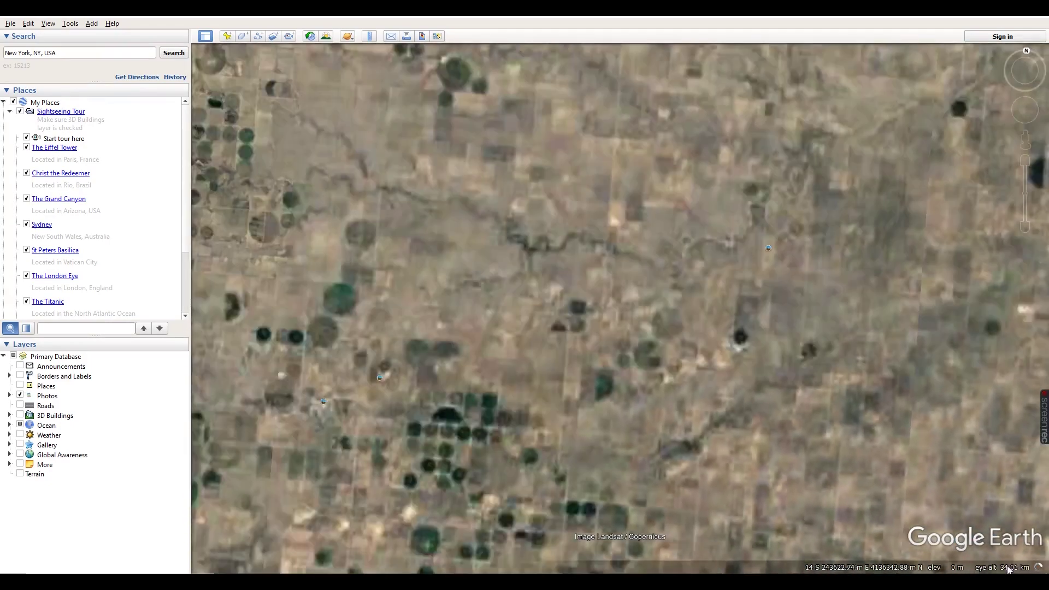
scroll(1007, 572, "down", 5)
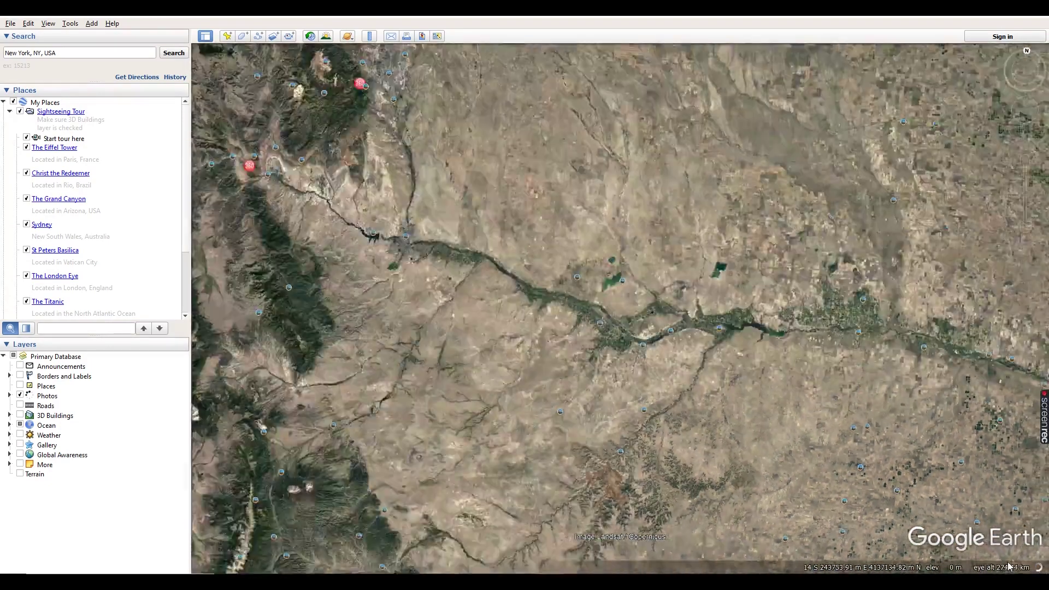
scroll(1009, 566, "down", 5)
scroll(1009, 556, "down", 5)
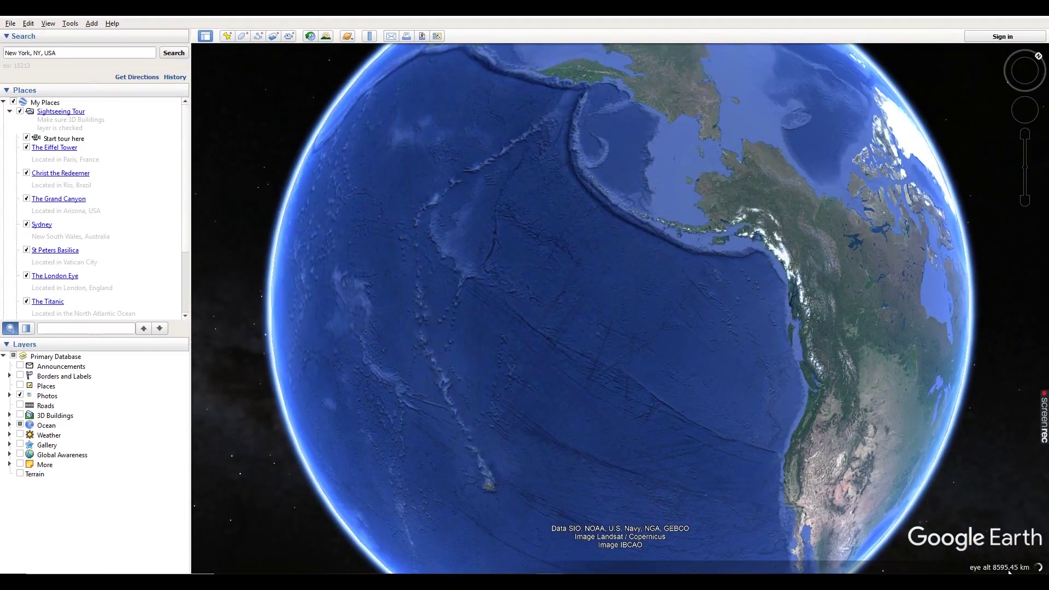
Step: Examine the Pacific Ocean floor off North America's west coast up close, watching the imagery date, coordinates and eye altitude, and return to the globe
scroll(866, 519, "up", 5)
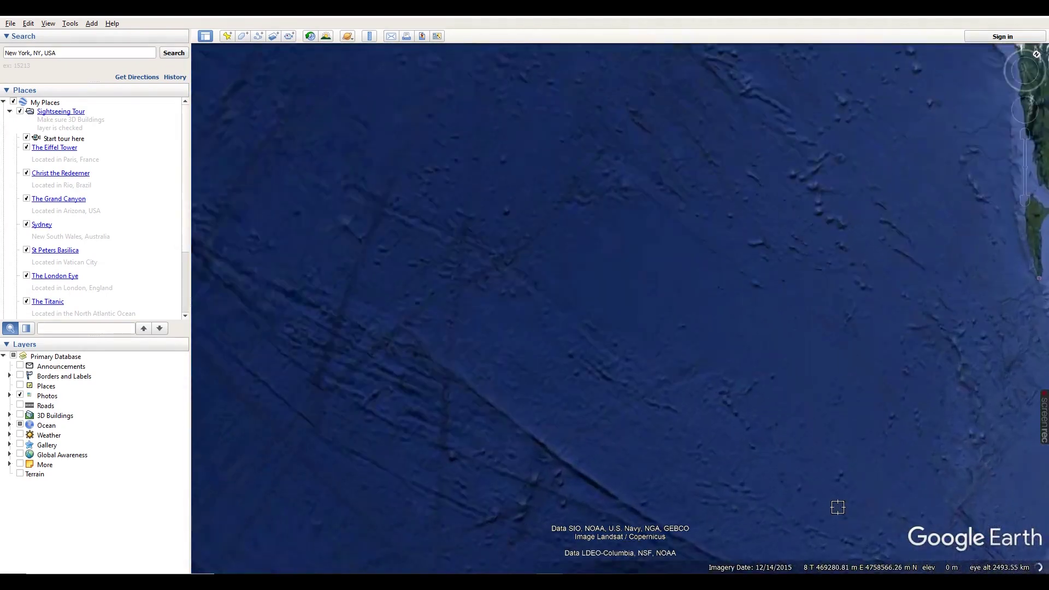
scroll(797, 489, "up", 5)
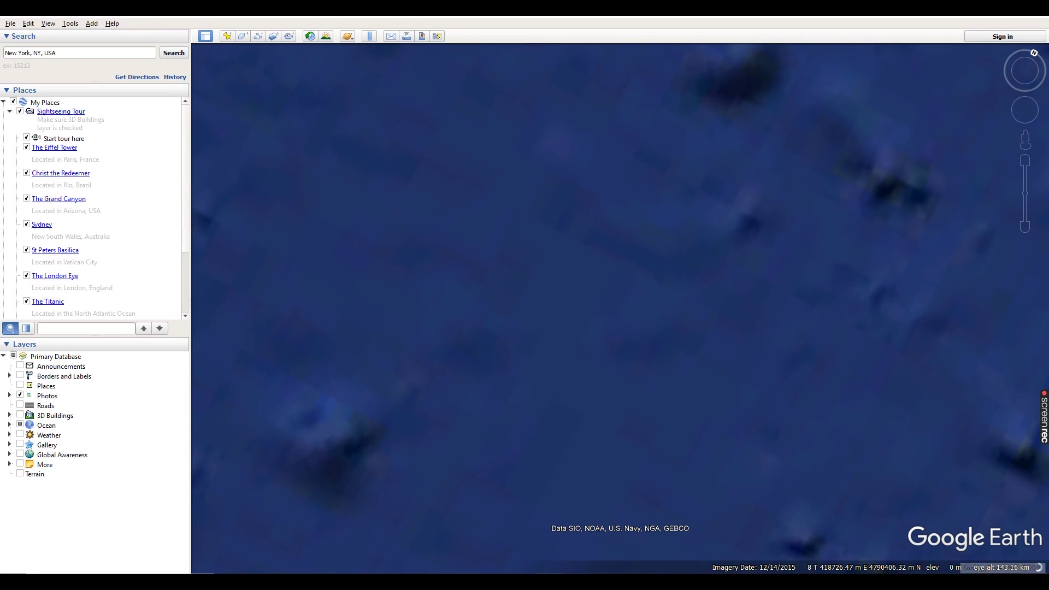
scroll(962, 554, "up", 2)
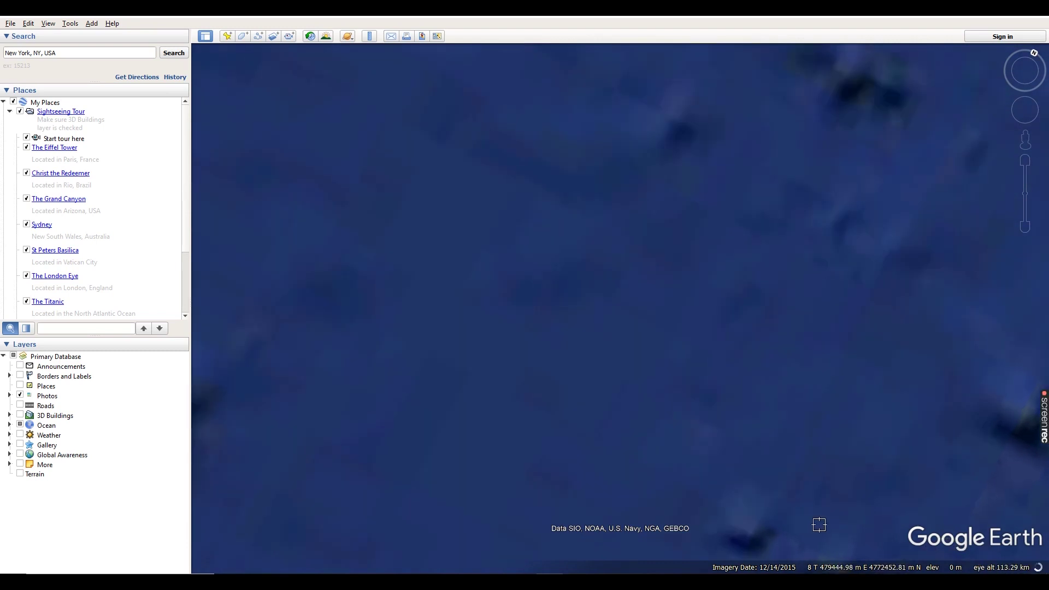
scroll(819, 525, "up", 2)
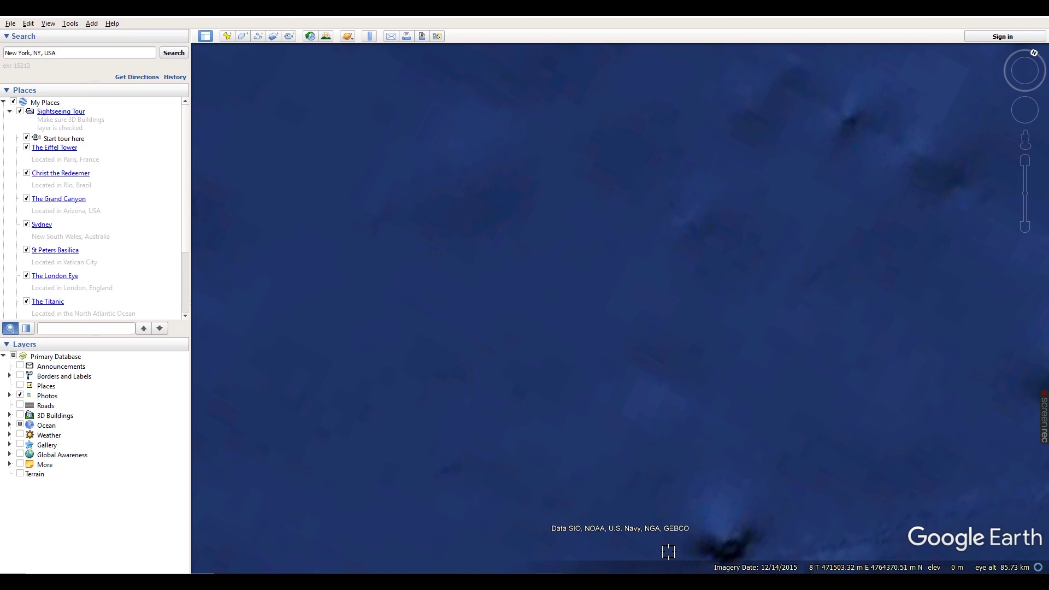
scroll(313, 510, "down", 3)
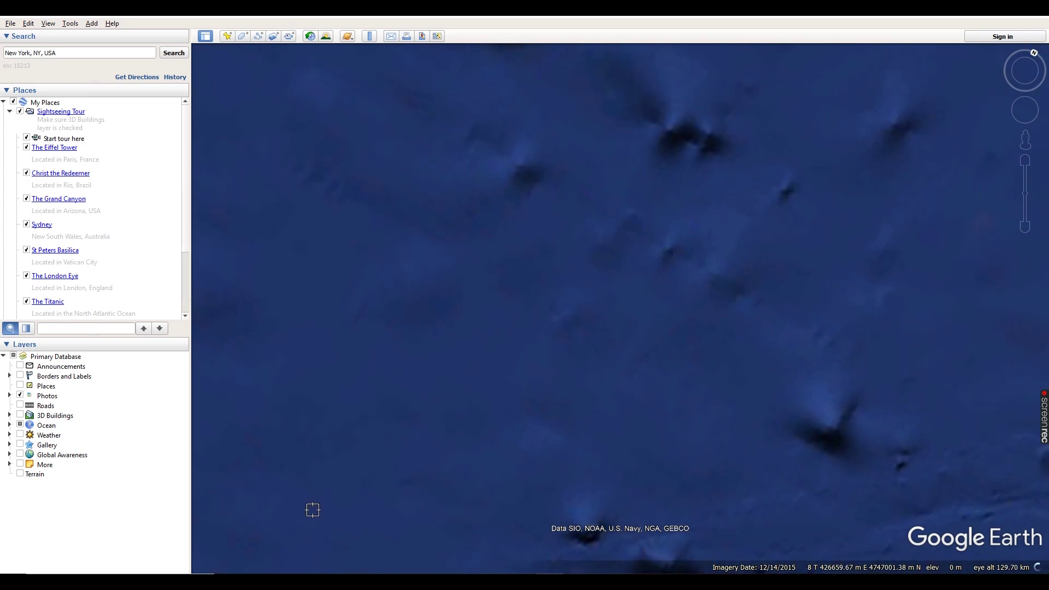
scroll(601, 436, "down", 5)
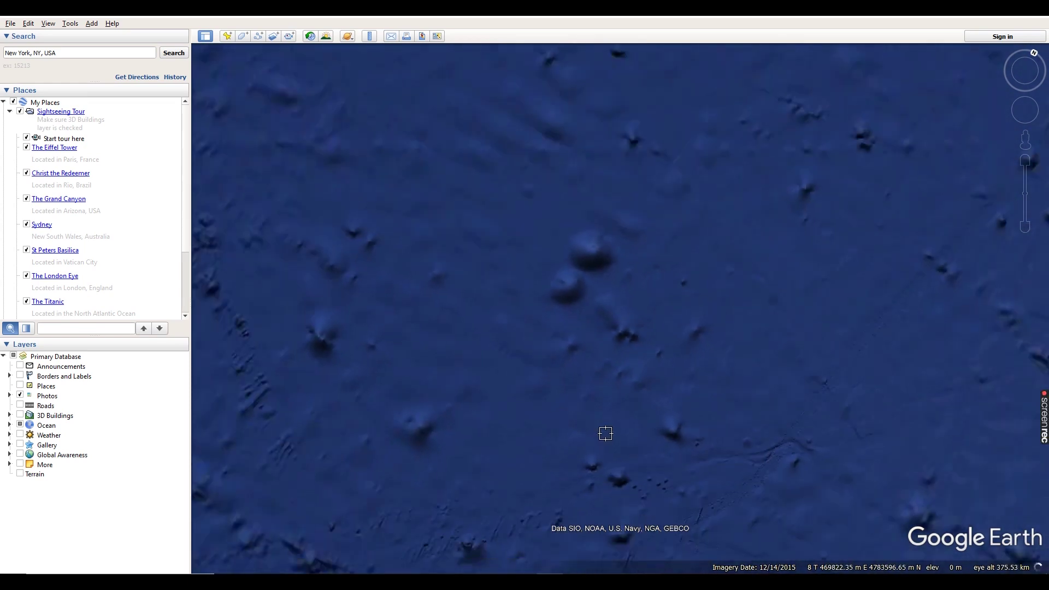
scroll(605, 431, "down", 5)
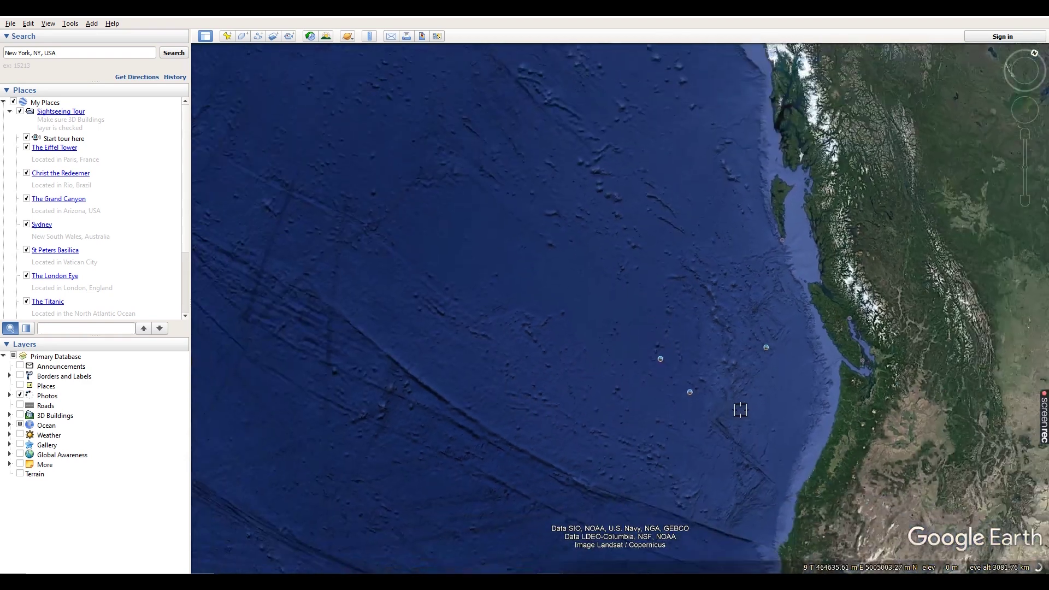
scroll(756, 406, "down", 5)
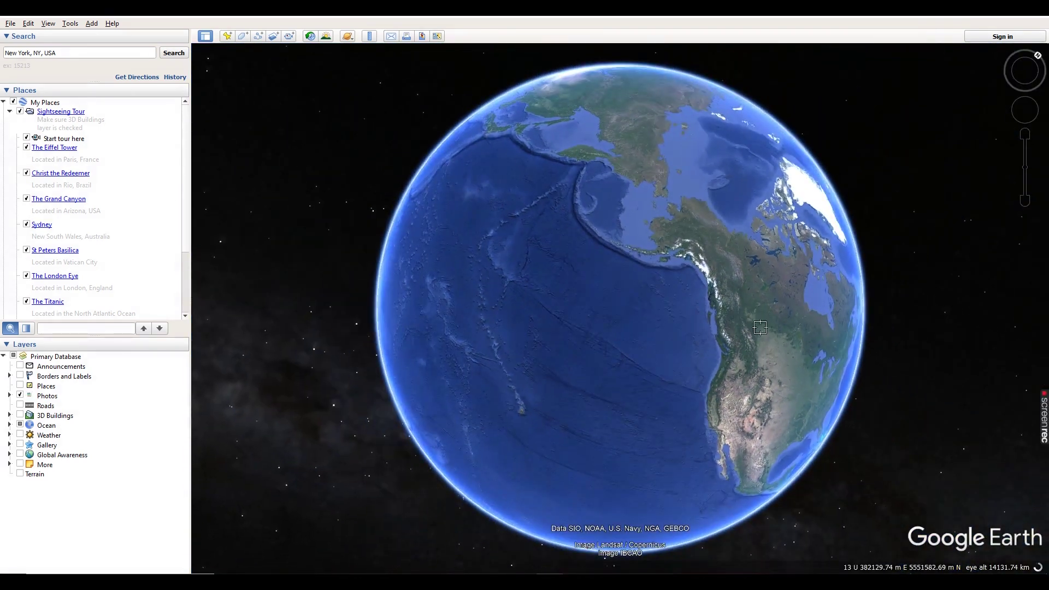